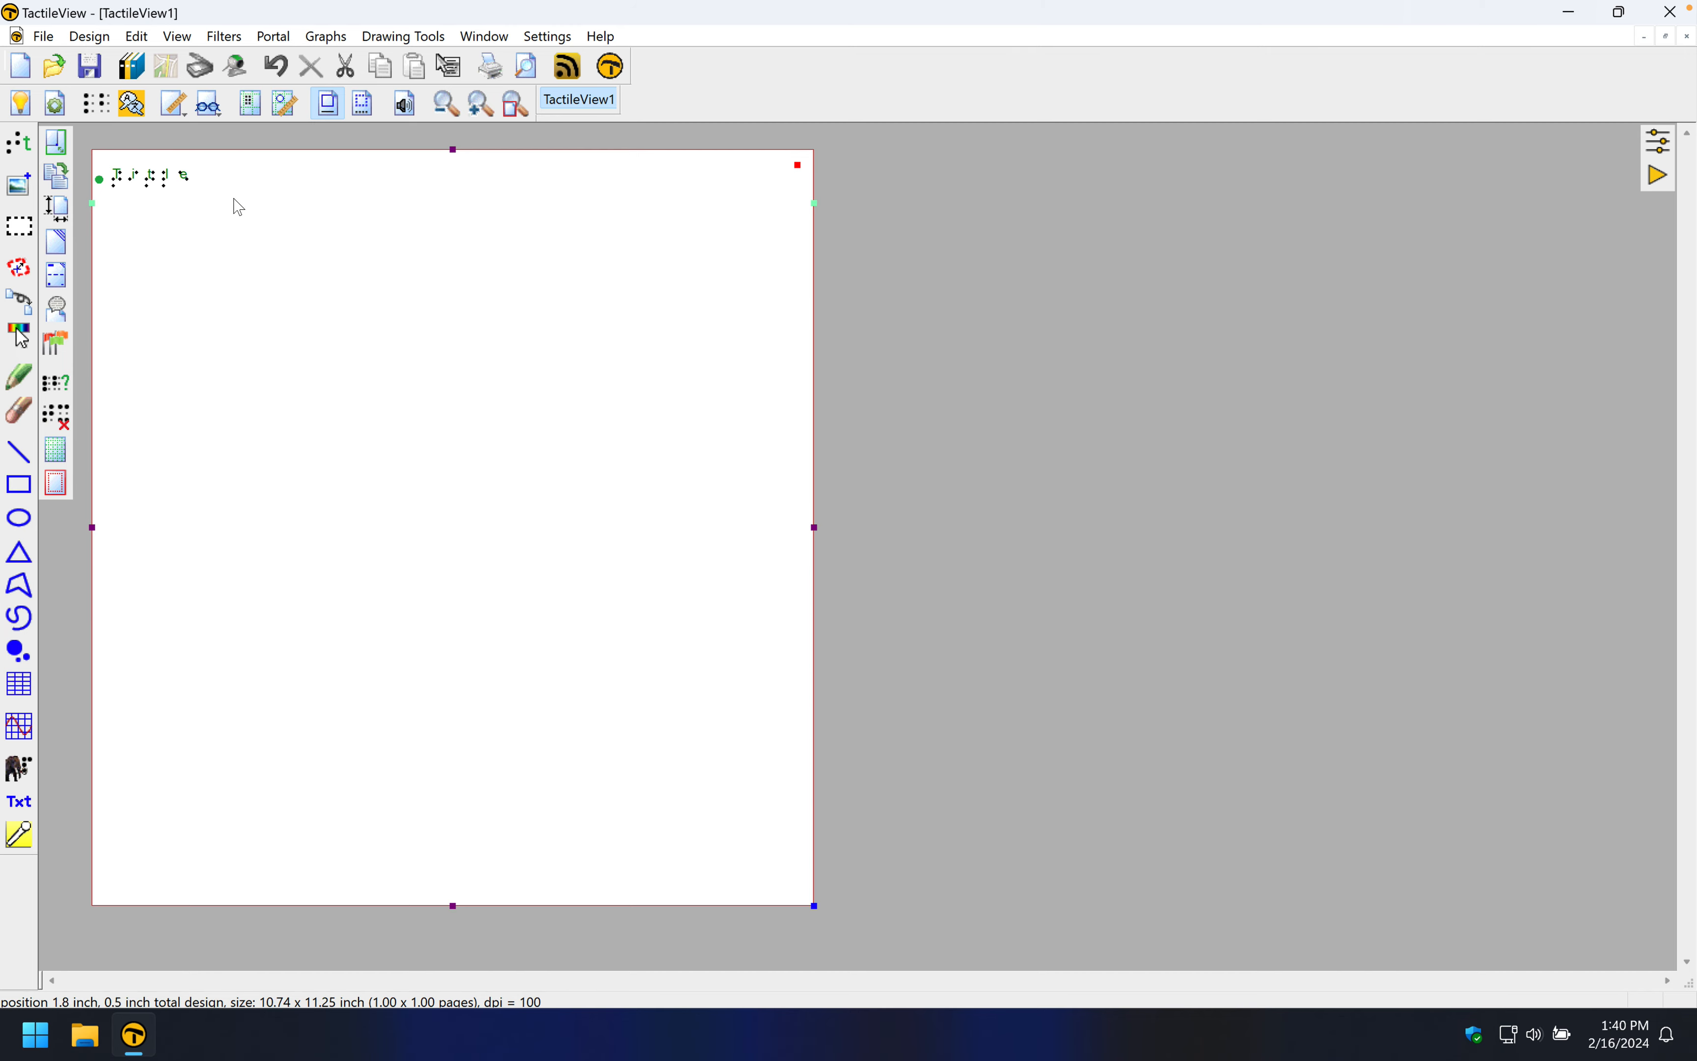
Step: Review the print setup and accept the ViewPlus Columbia printer with 11.5 x 11 in paper in portrait orientation
{"action": "left_click", "coordinate": [45, 39]}
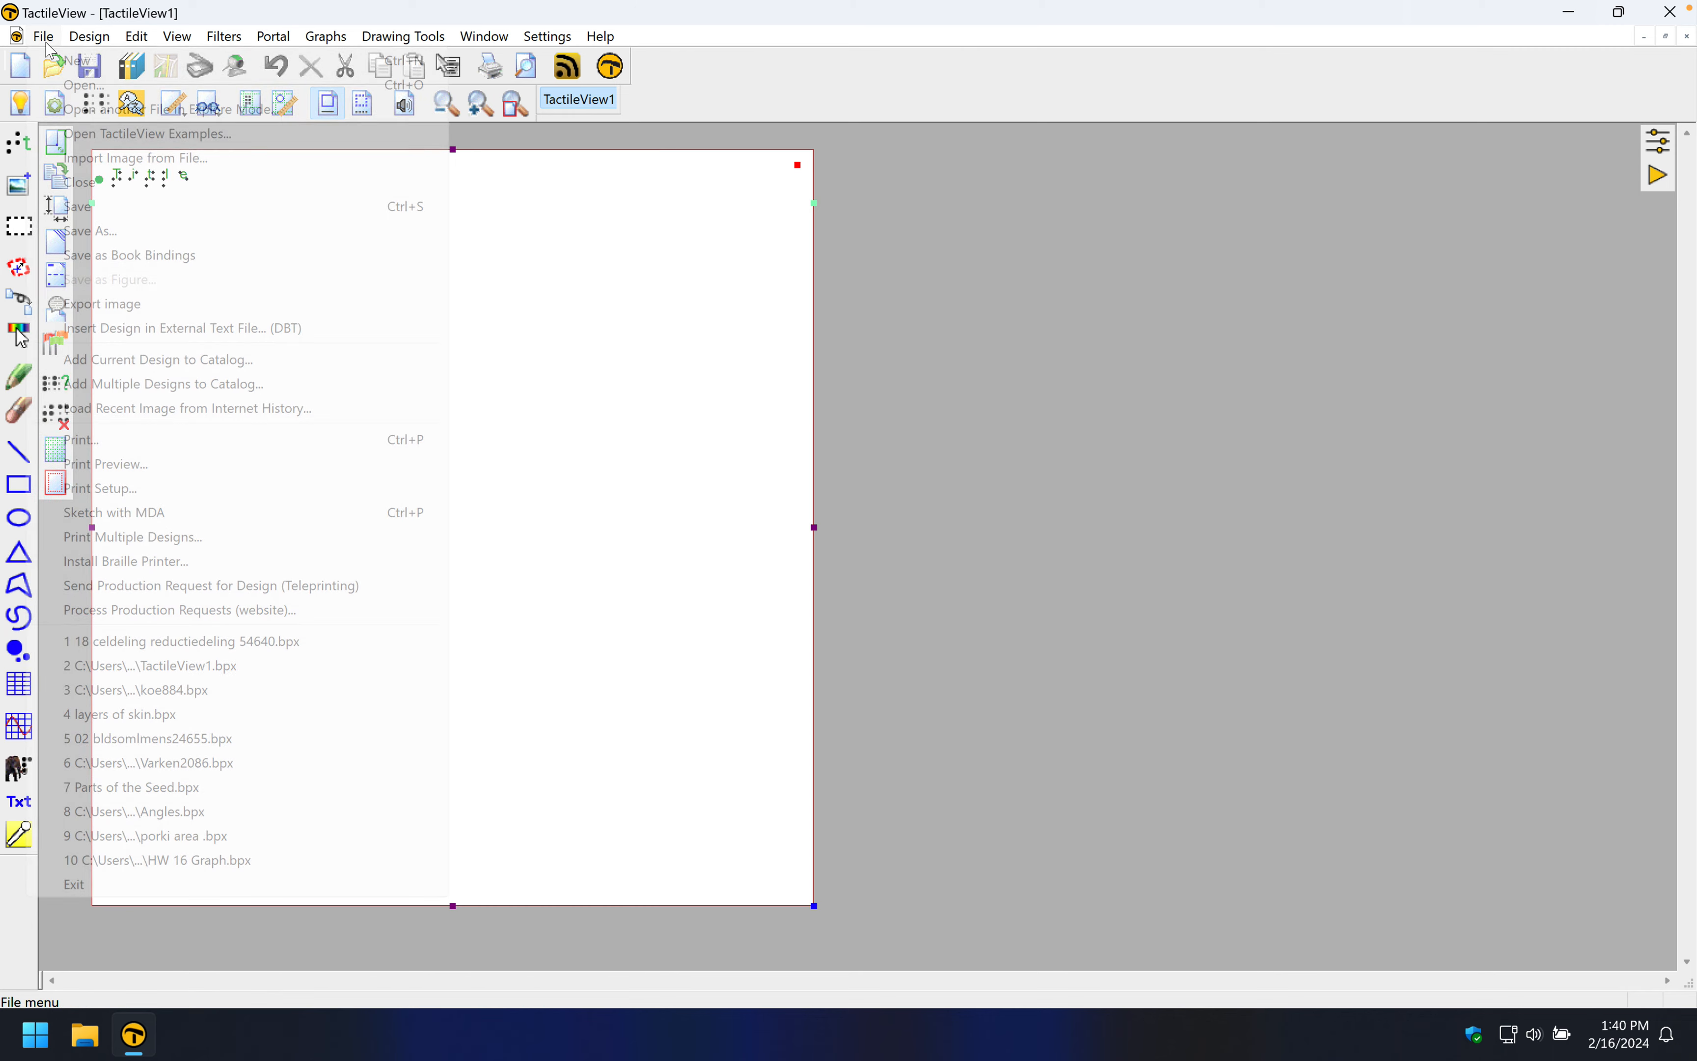
{"action": "left_click", "coordinate": [141, 489]}
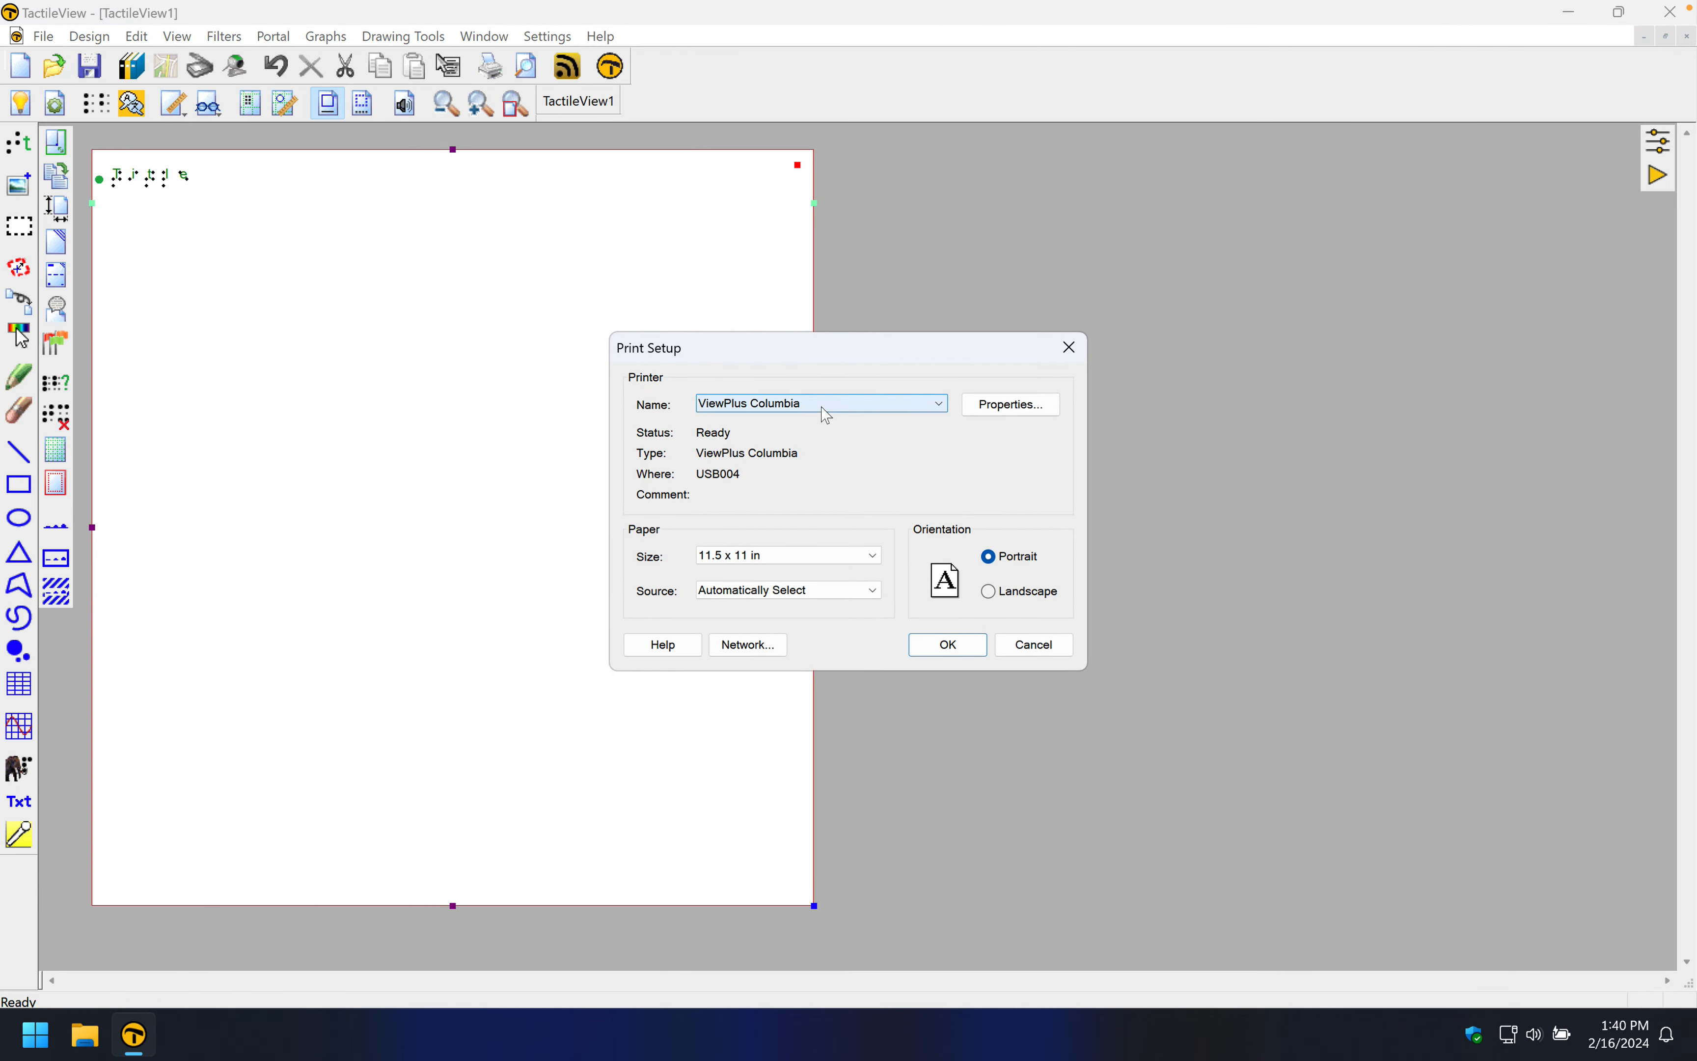
{"action": "left_click_drag", "start_coordinate": [877, 369], "coordinate": [875, 304]}
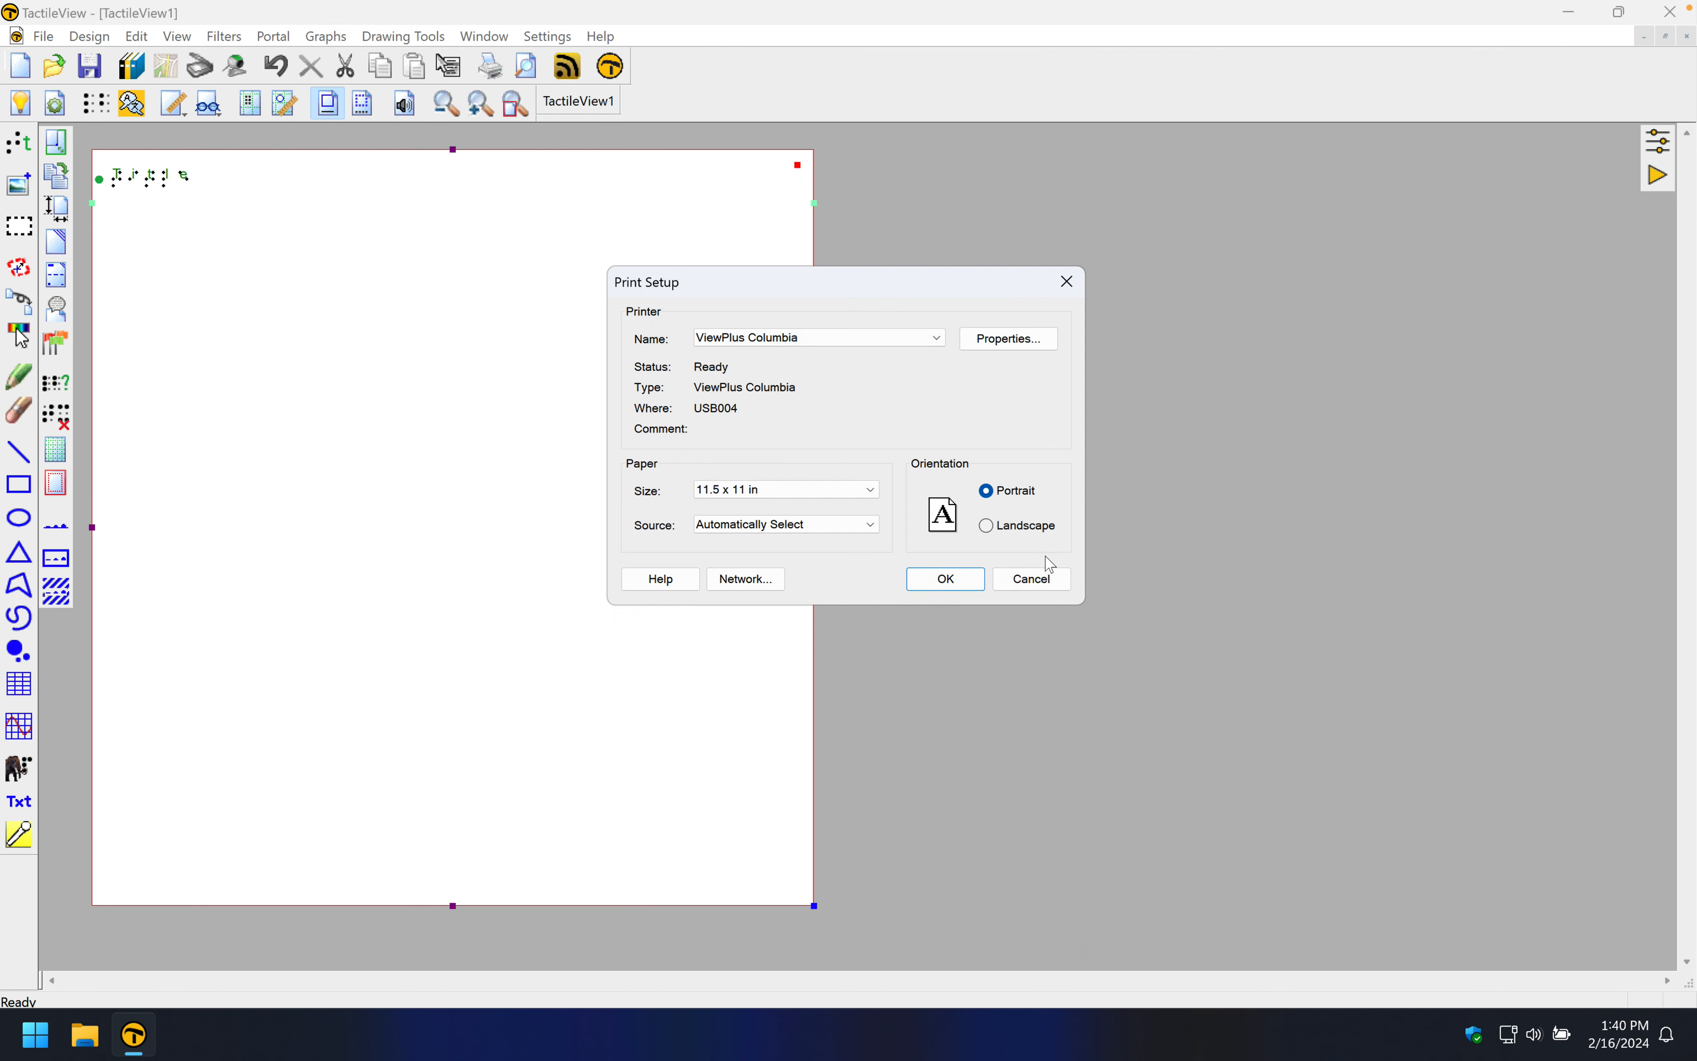
{"action": "left_click", "coordinate": [951, 579]}
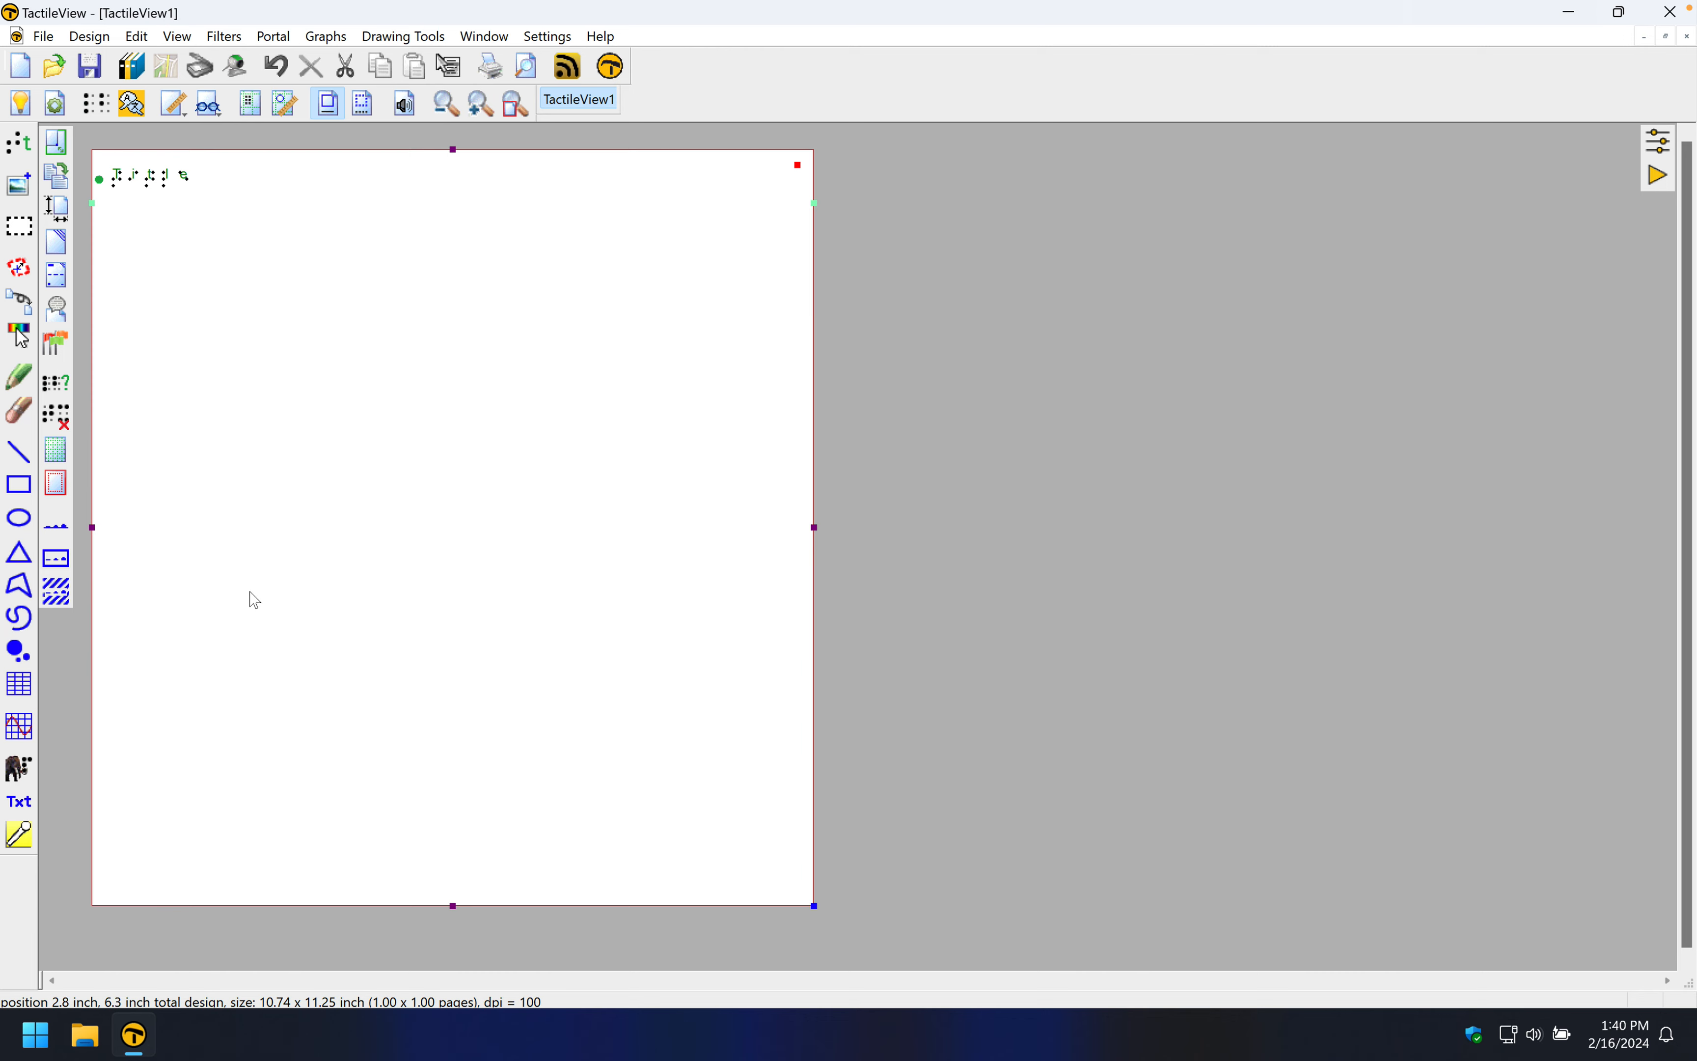
Step: Draw a square about 4.0 x 4.0 inches and move it to about 3.5 inches across and 2.5 inches down the page
{"action": "left_click", "coordinate": [19, 485]}
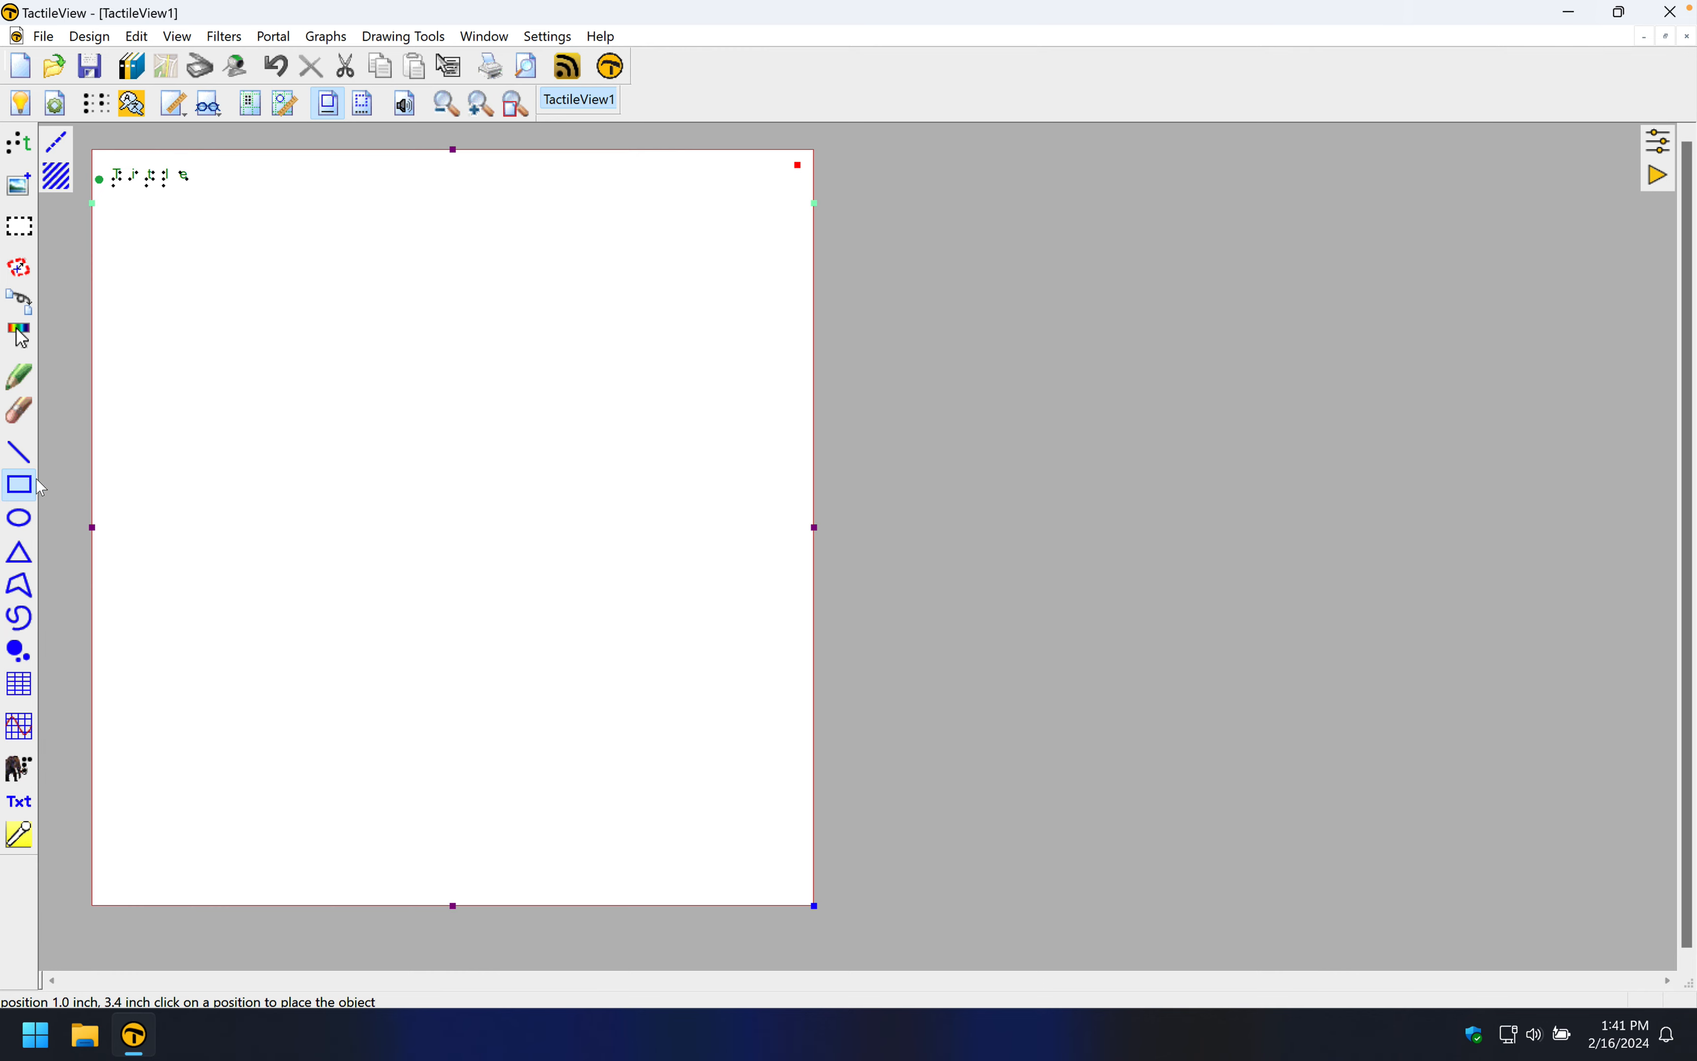
{"action": "left_click", "coordinate": [20, 492]}
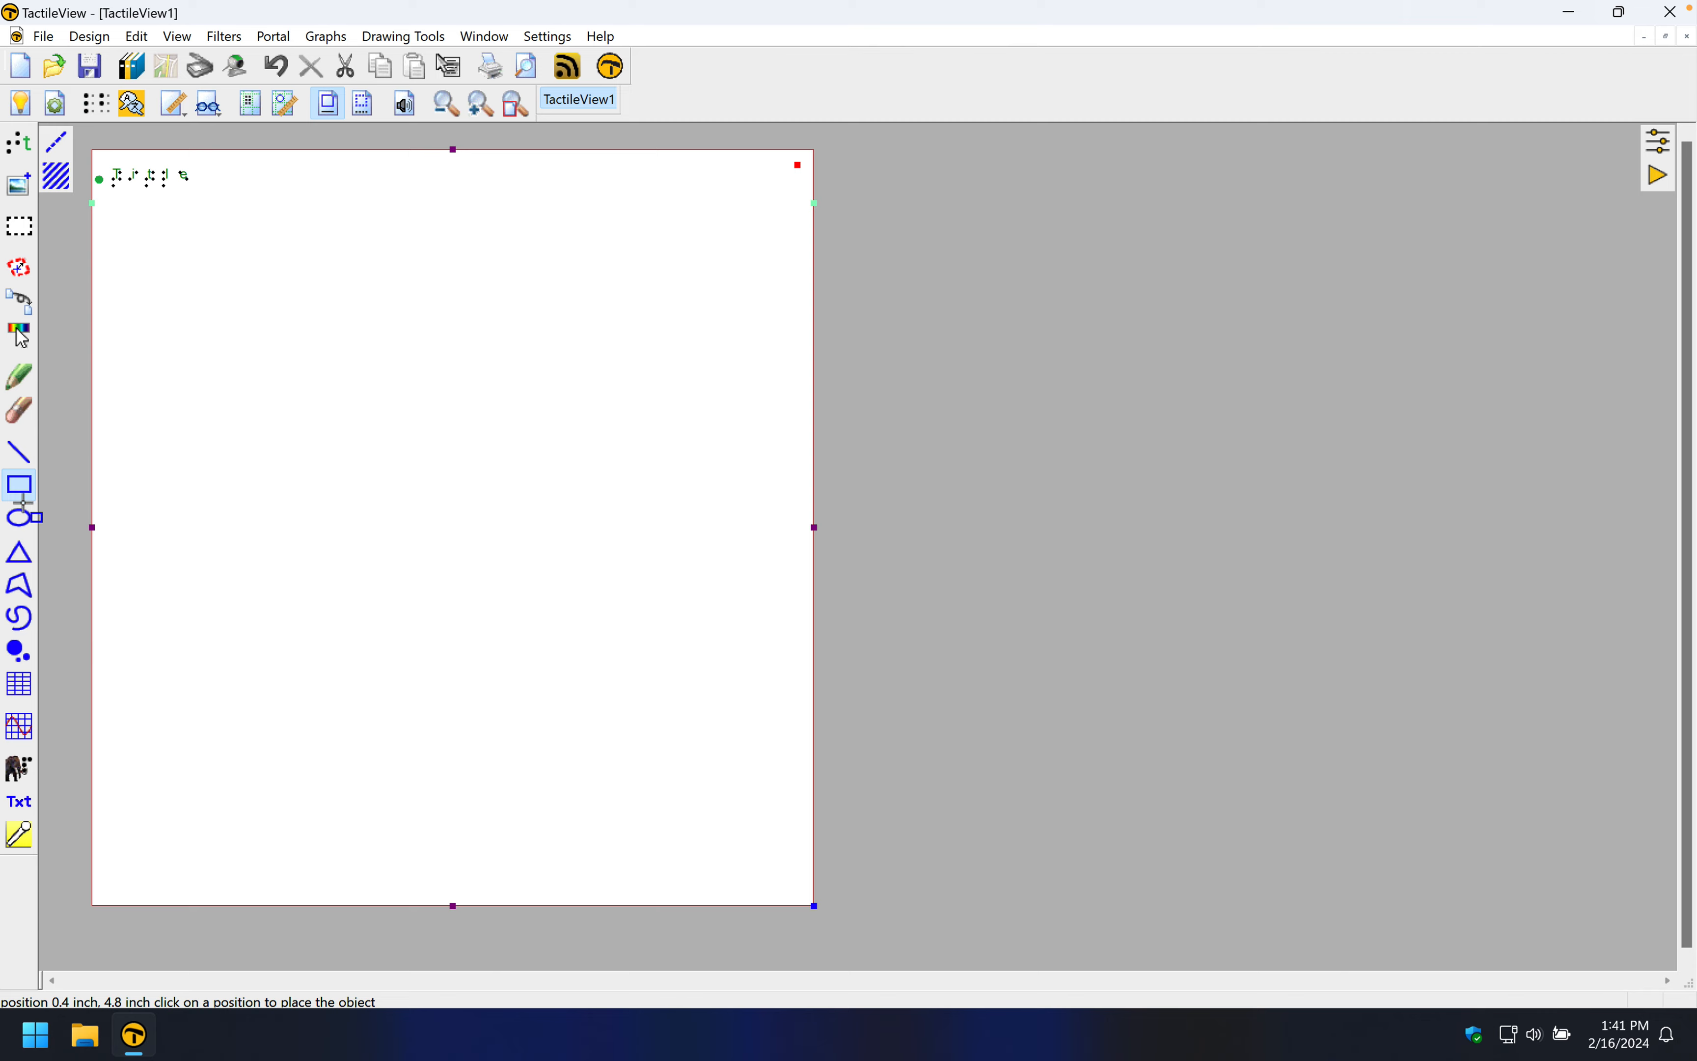
{"action": "left_click", "coordinate": [234, 354]}
{"action": "left_click", "coordinate": [492, 489]}
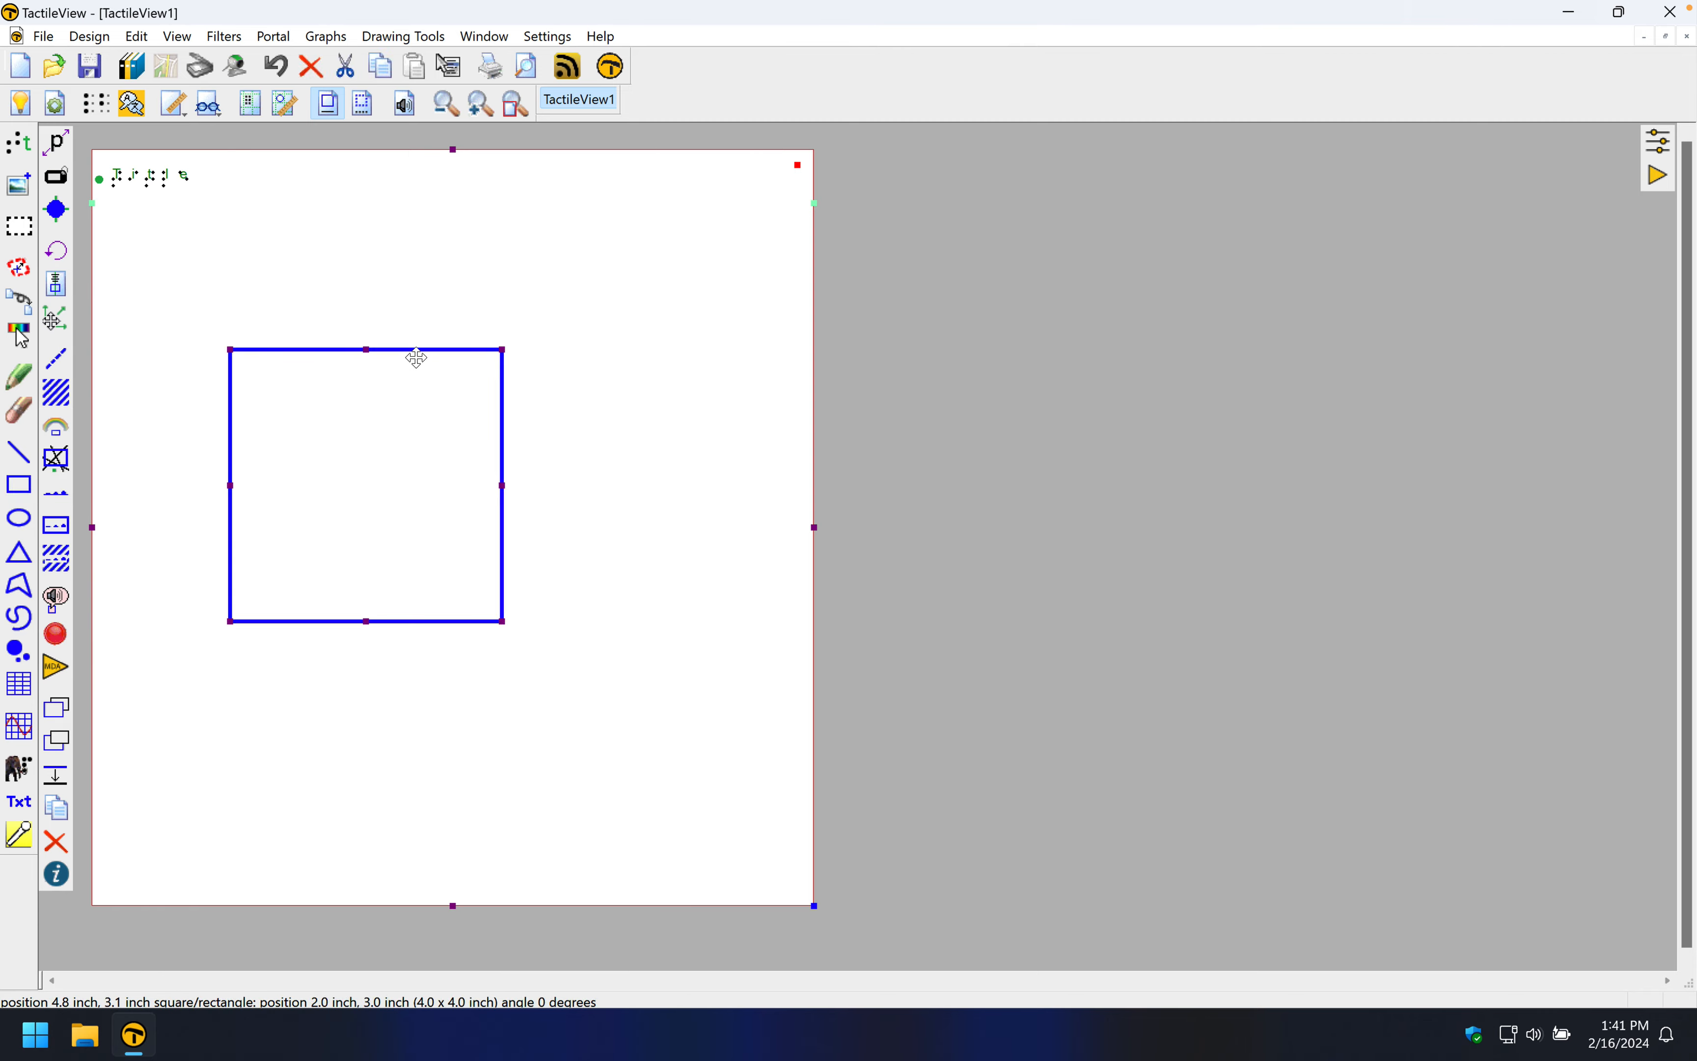
{"action": "left_click_drag", "start_coordinate": [535, 355], "coordinate": [501, 352]}
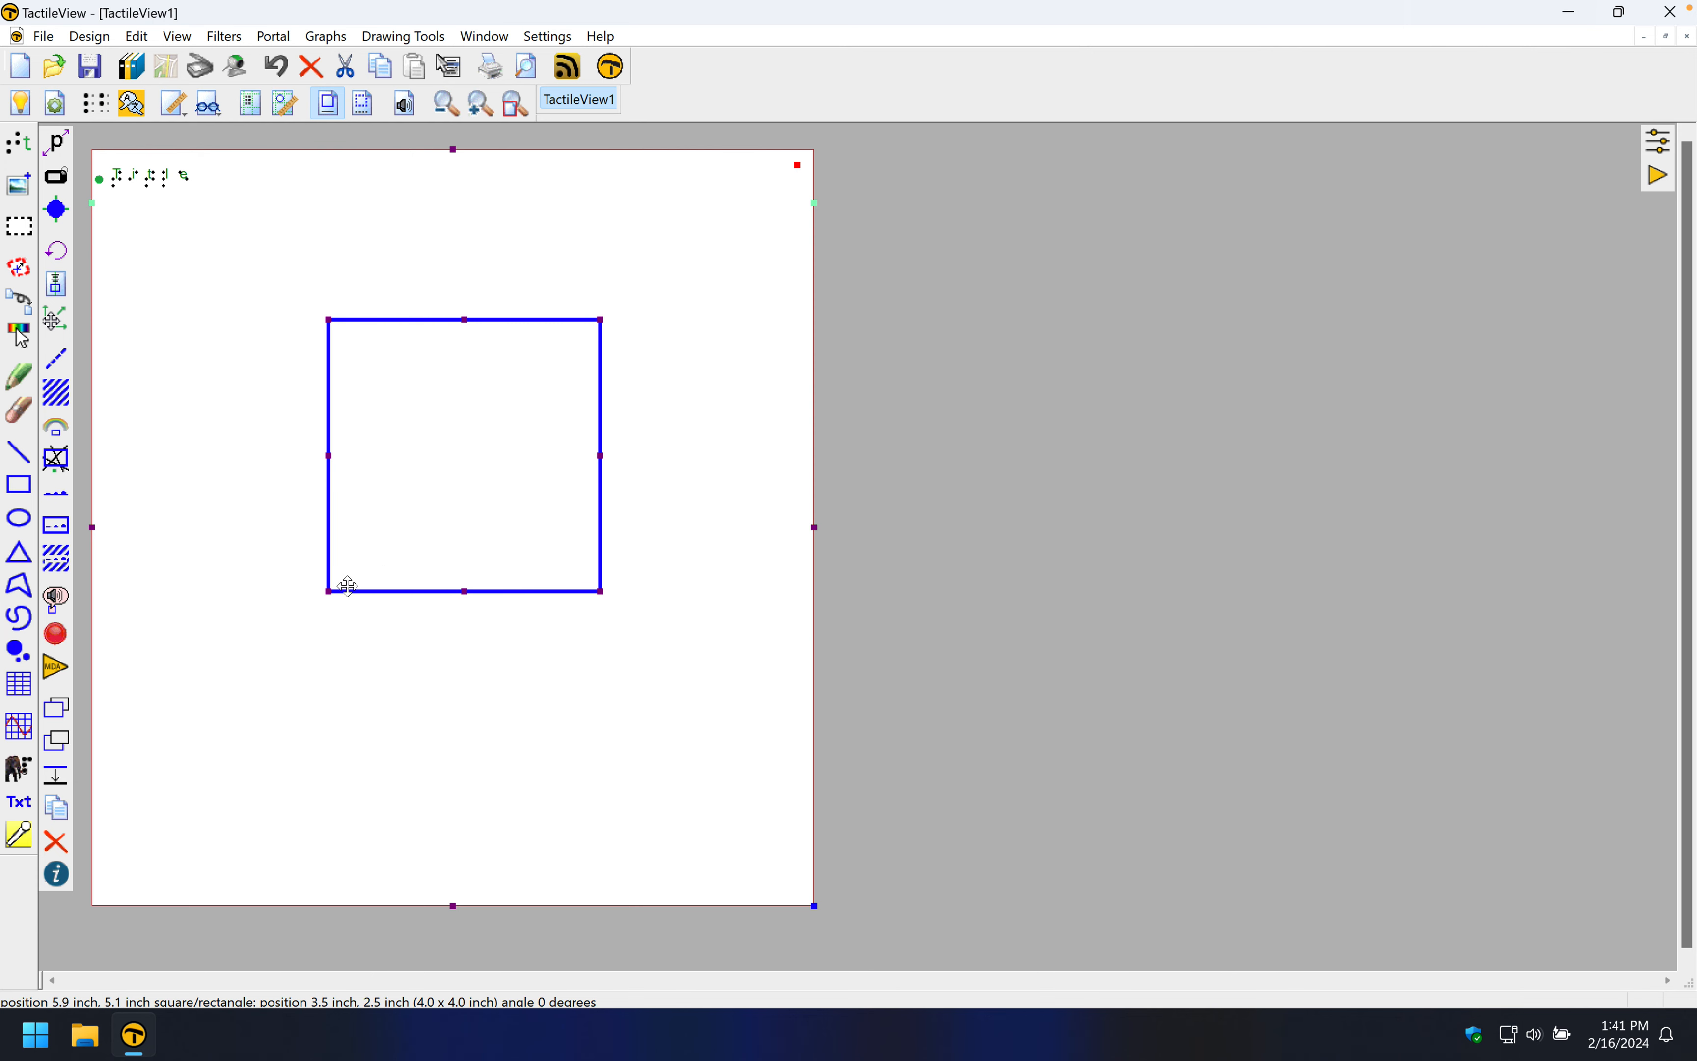
Step: Set the relief height of the square's outline to Height 4 and show the design as embossed dots
{"action": "scroll", "coordinate": [102, 188], "scroll_direction": "down", "scroll_amount": 1}
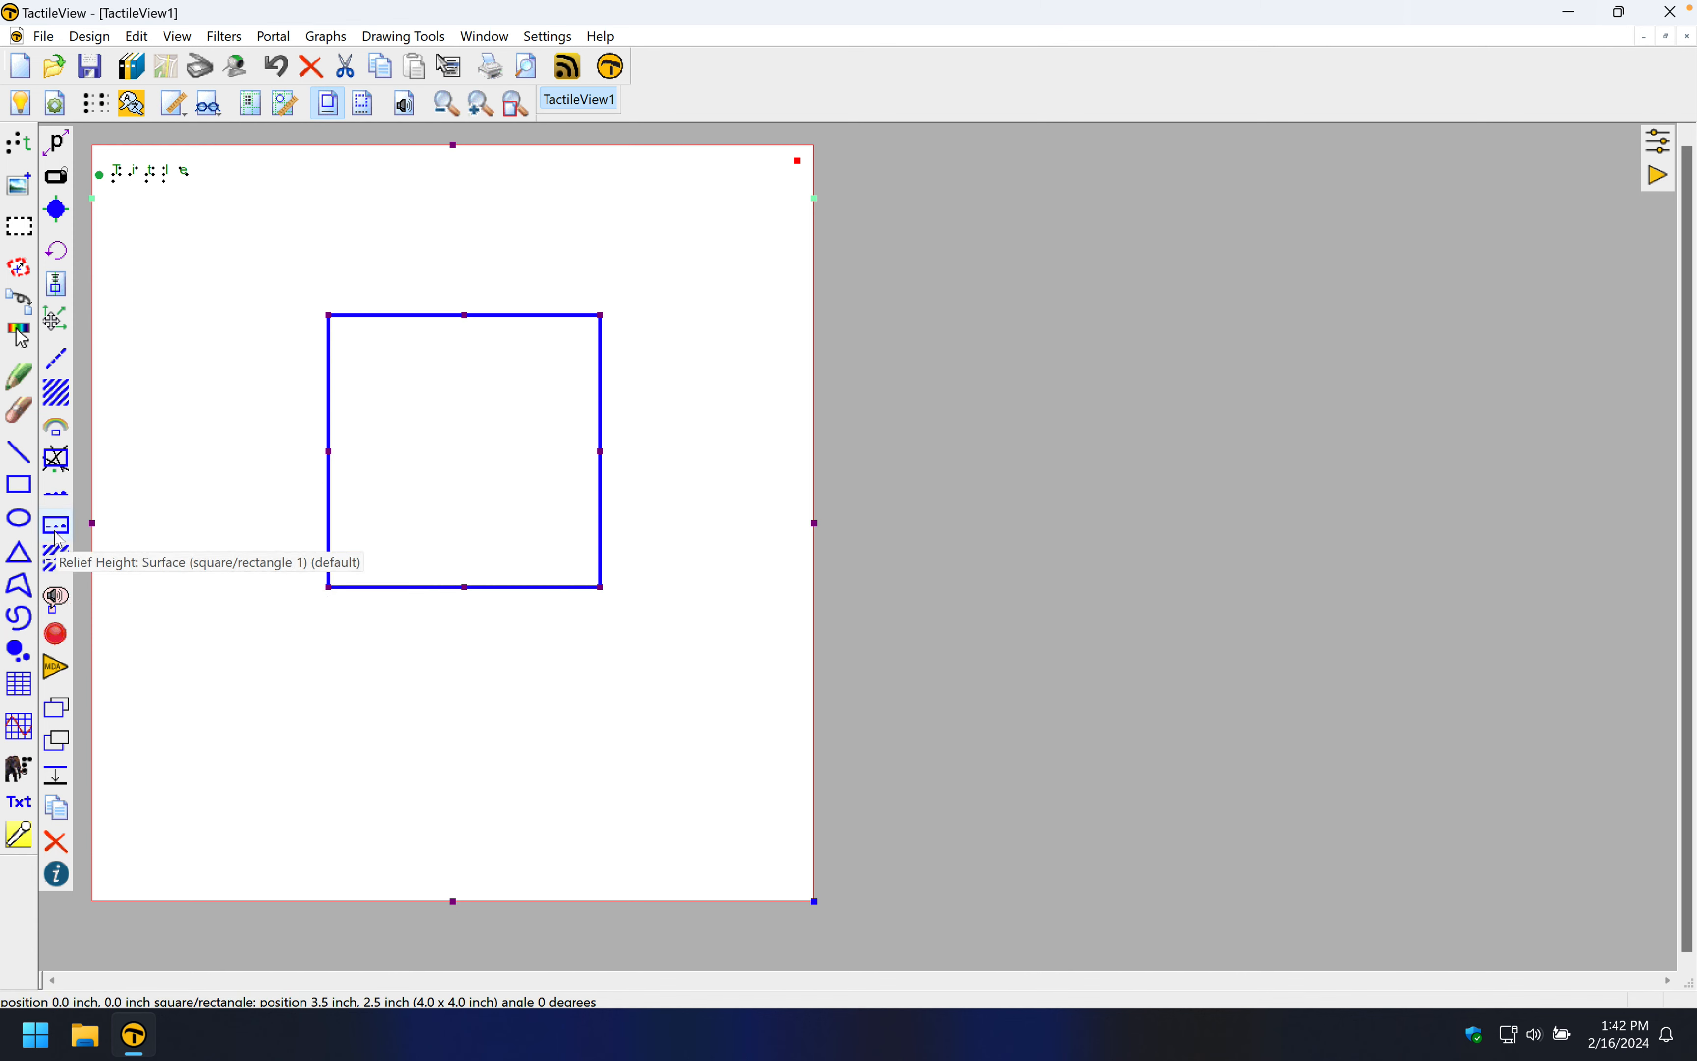
{"action": "left_click", "coordinate": [58, 504]}
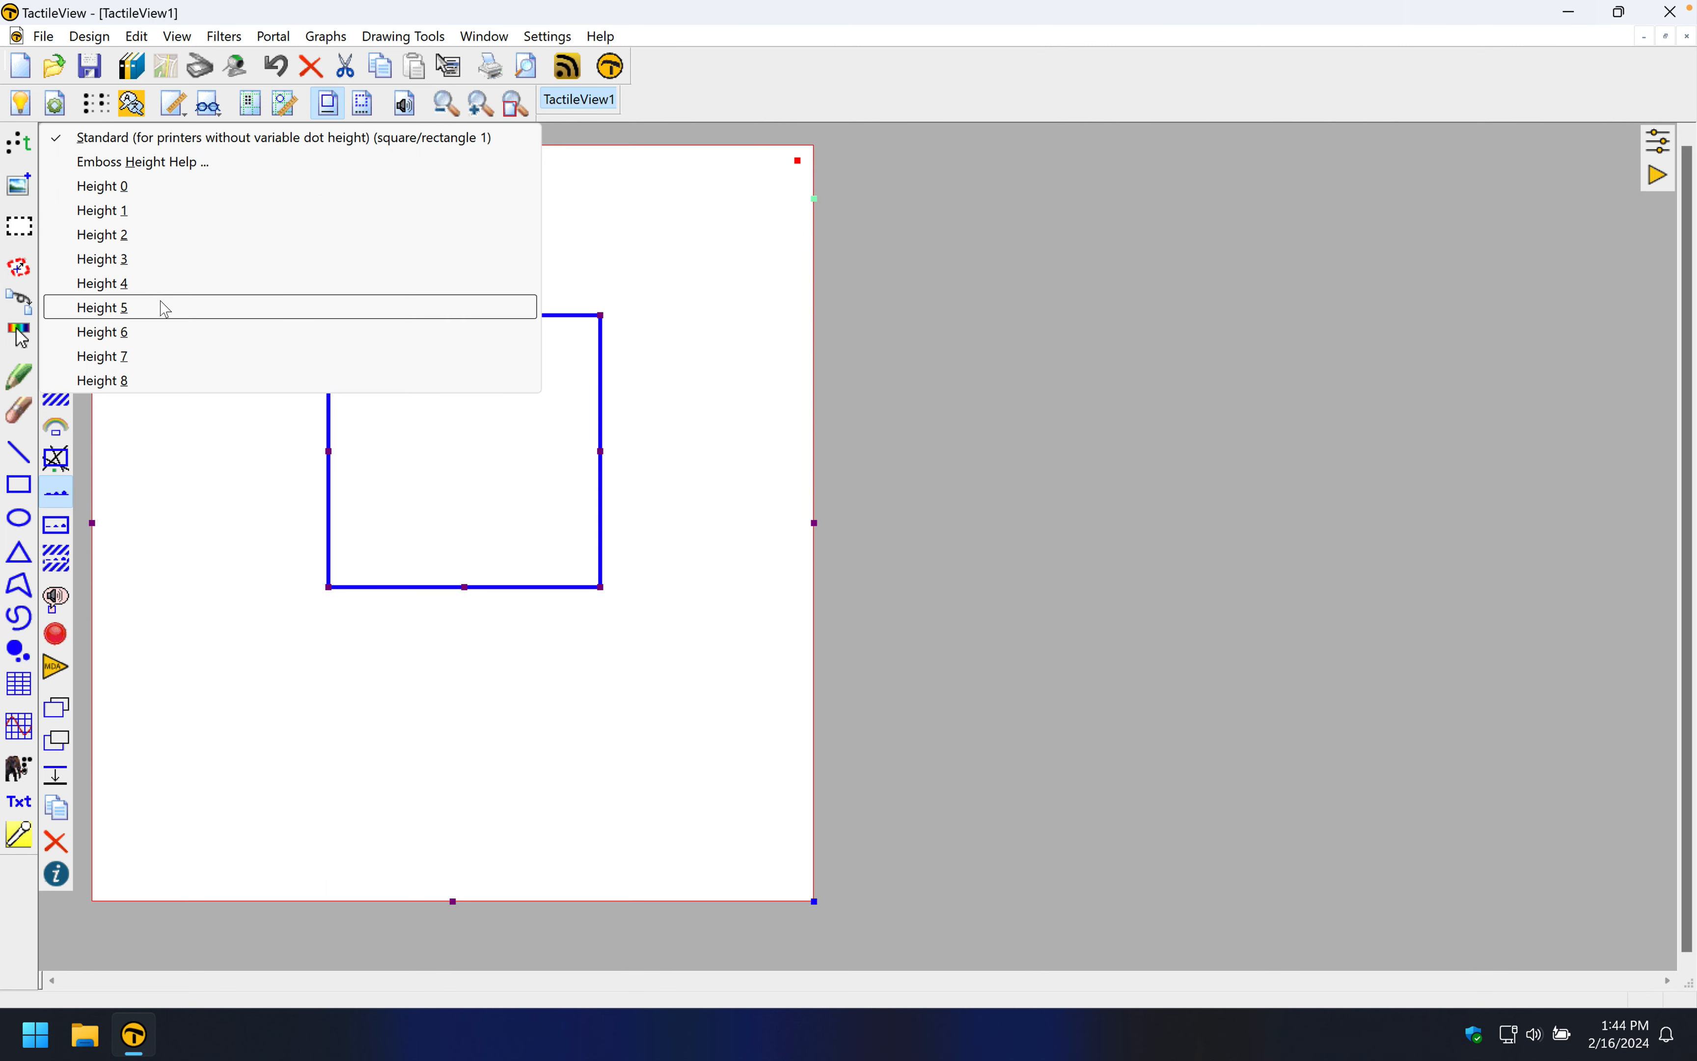
{"action": "left_click", "coordinate": [166, 284]}
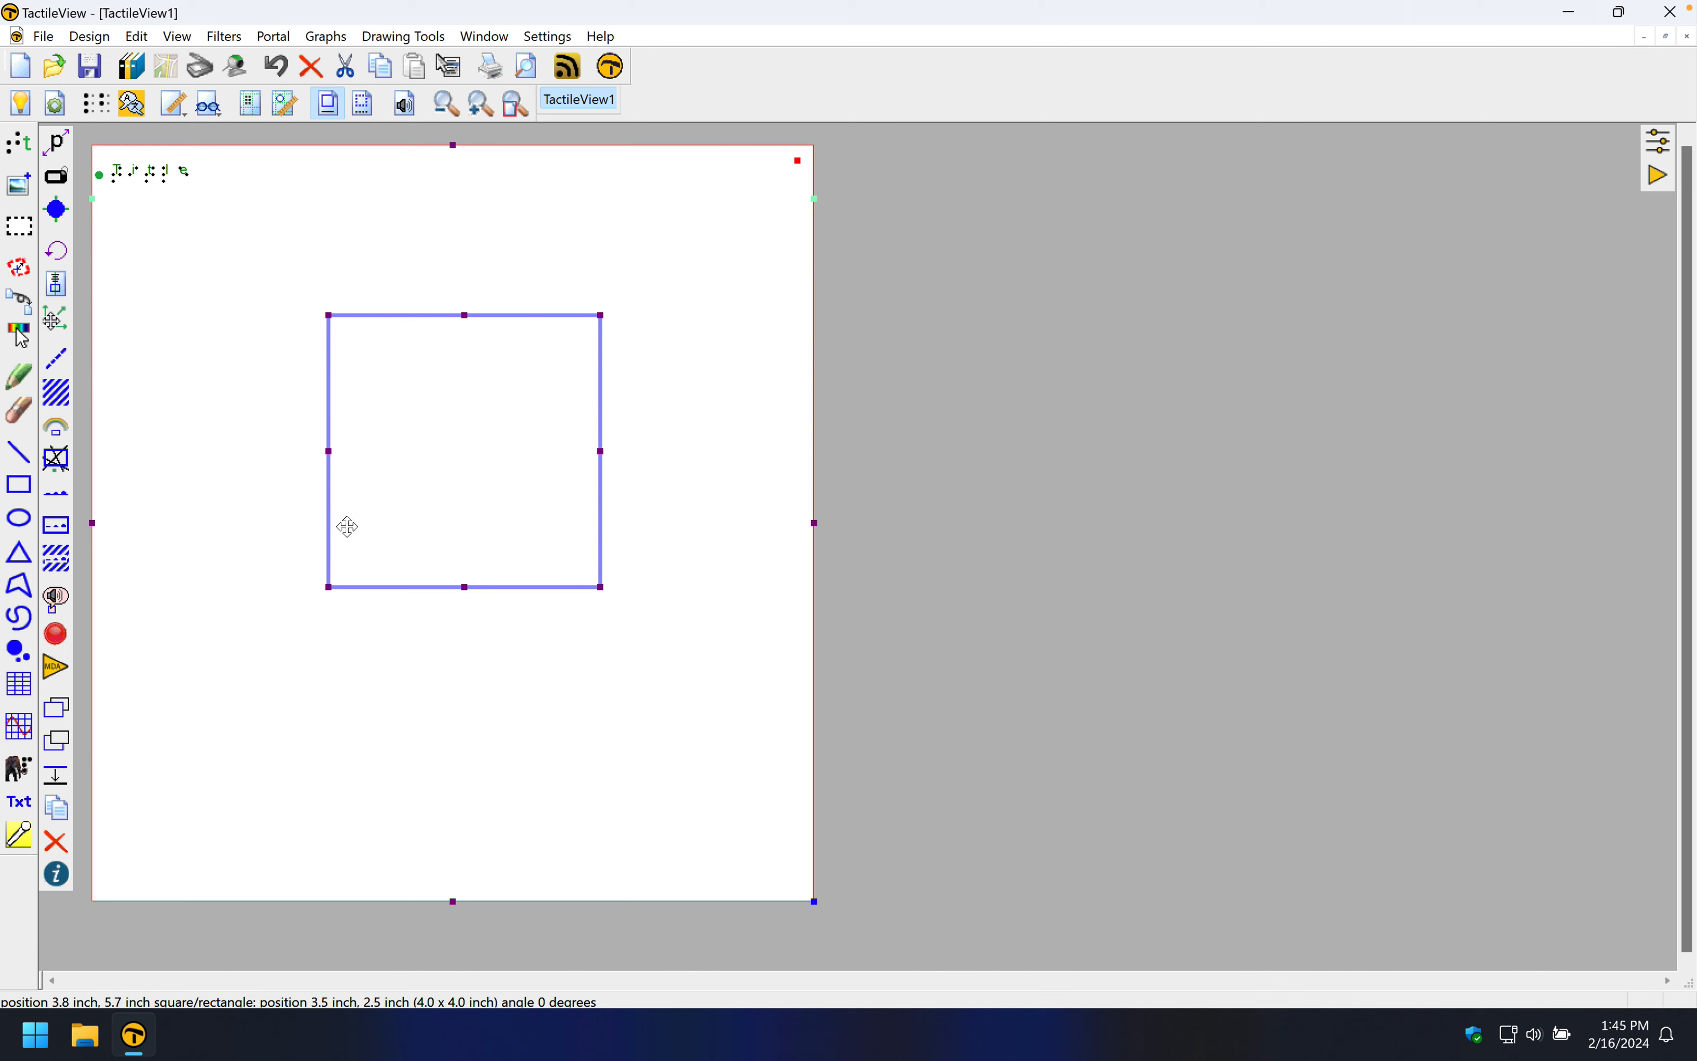
{"action": "left_click", "coordinate": [366, 105]}
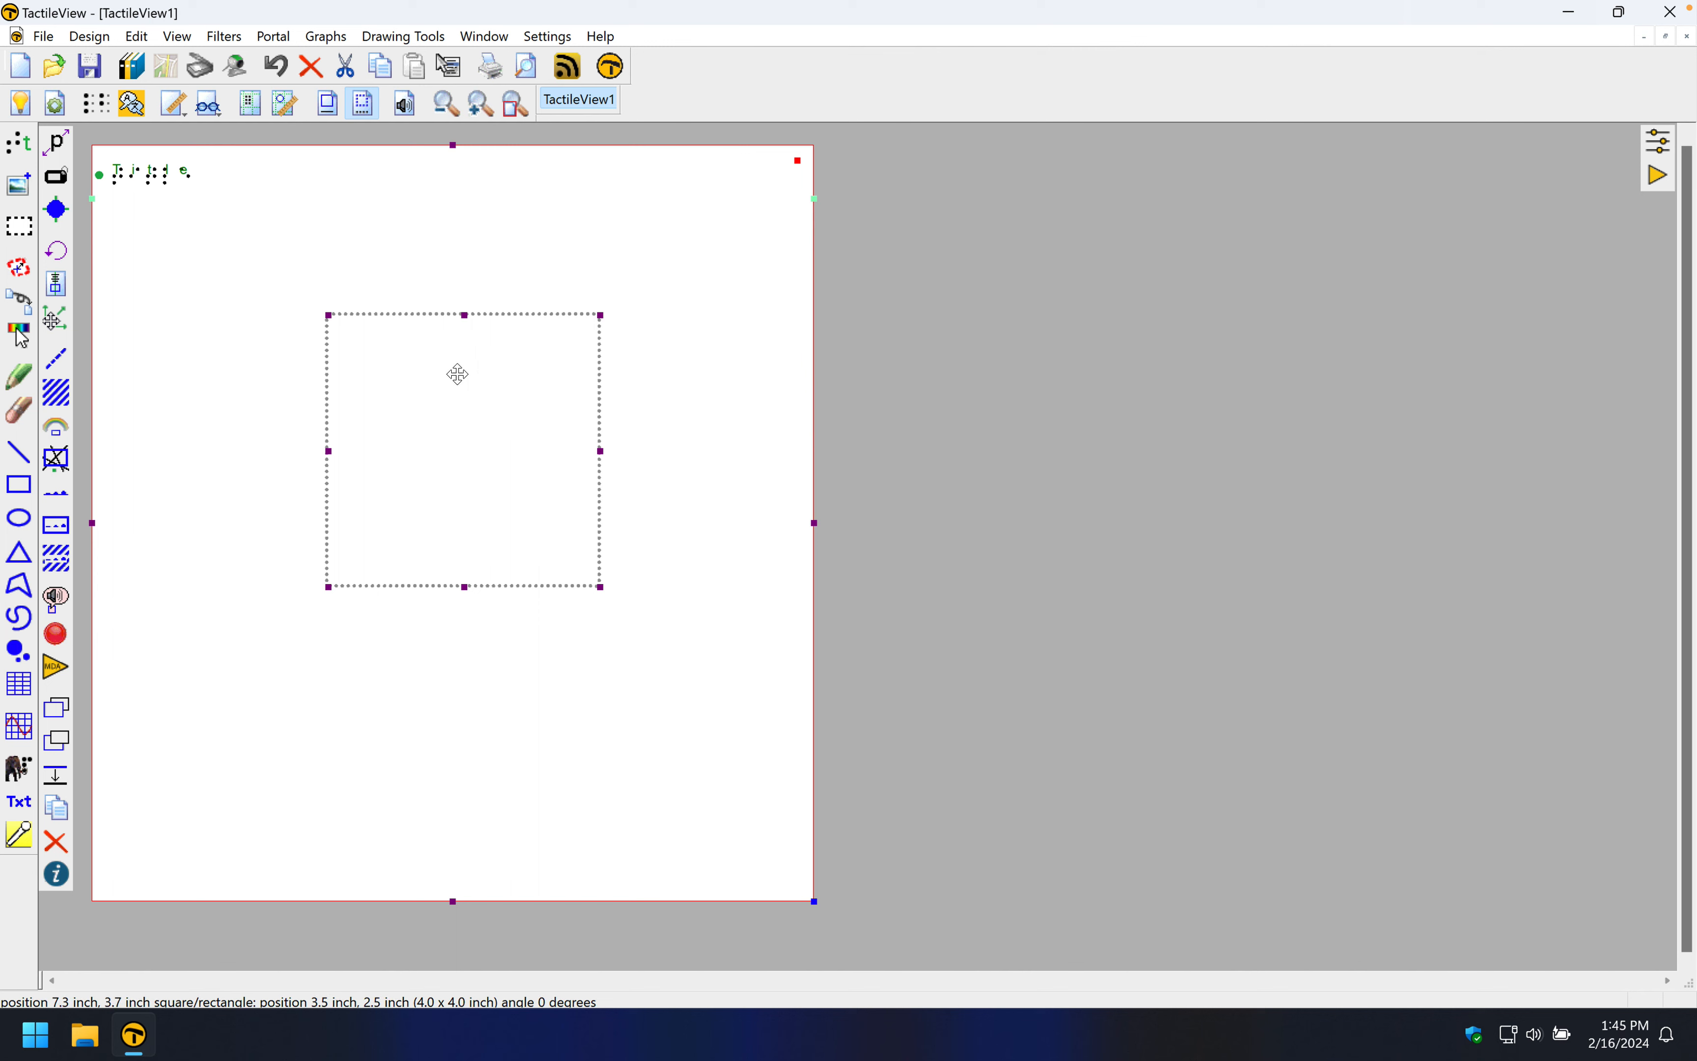
Step: Draw a second square about 2.6 x 2.6 inches overlapping the upper-left corner of the large square
{"action": "left_click", "coordinate": [199, 378]}
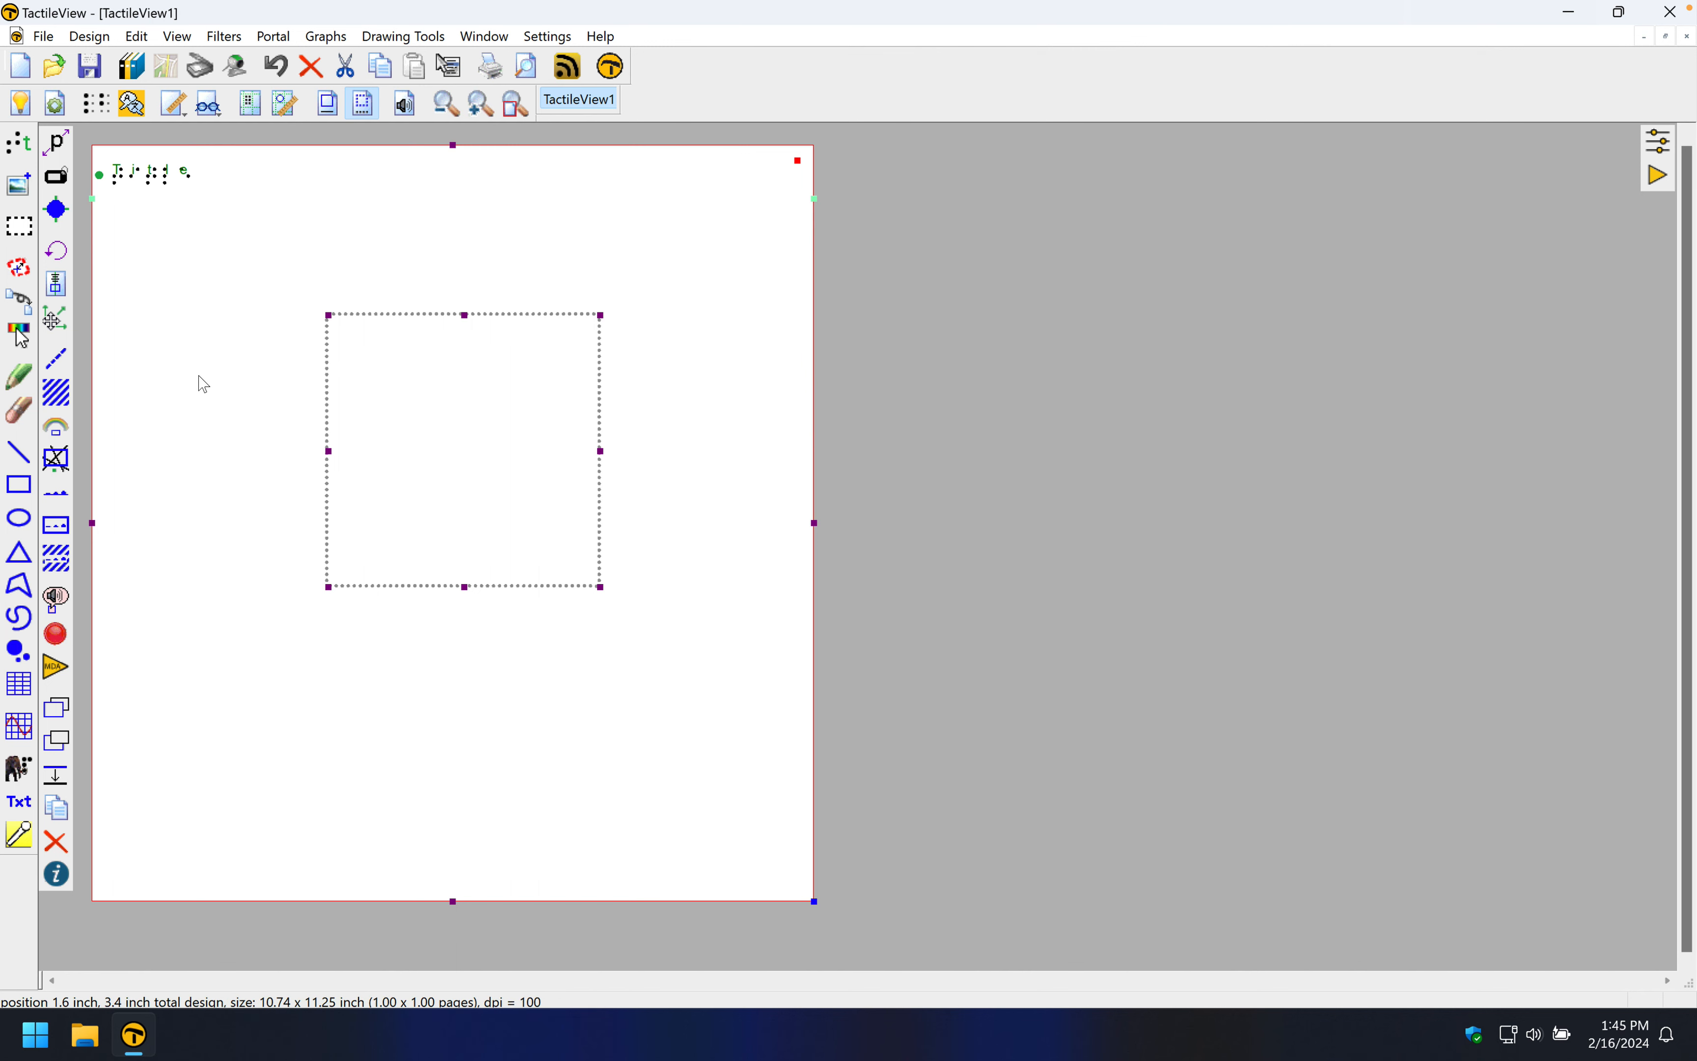
{"action": "left_click", "coordinate": [20, 484]}
{"action": "left_click_drag", "start_coordinate": [202, 229], "coordinate": [373, 341]}
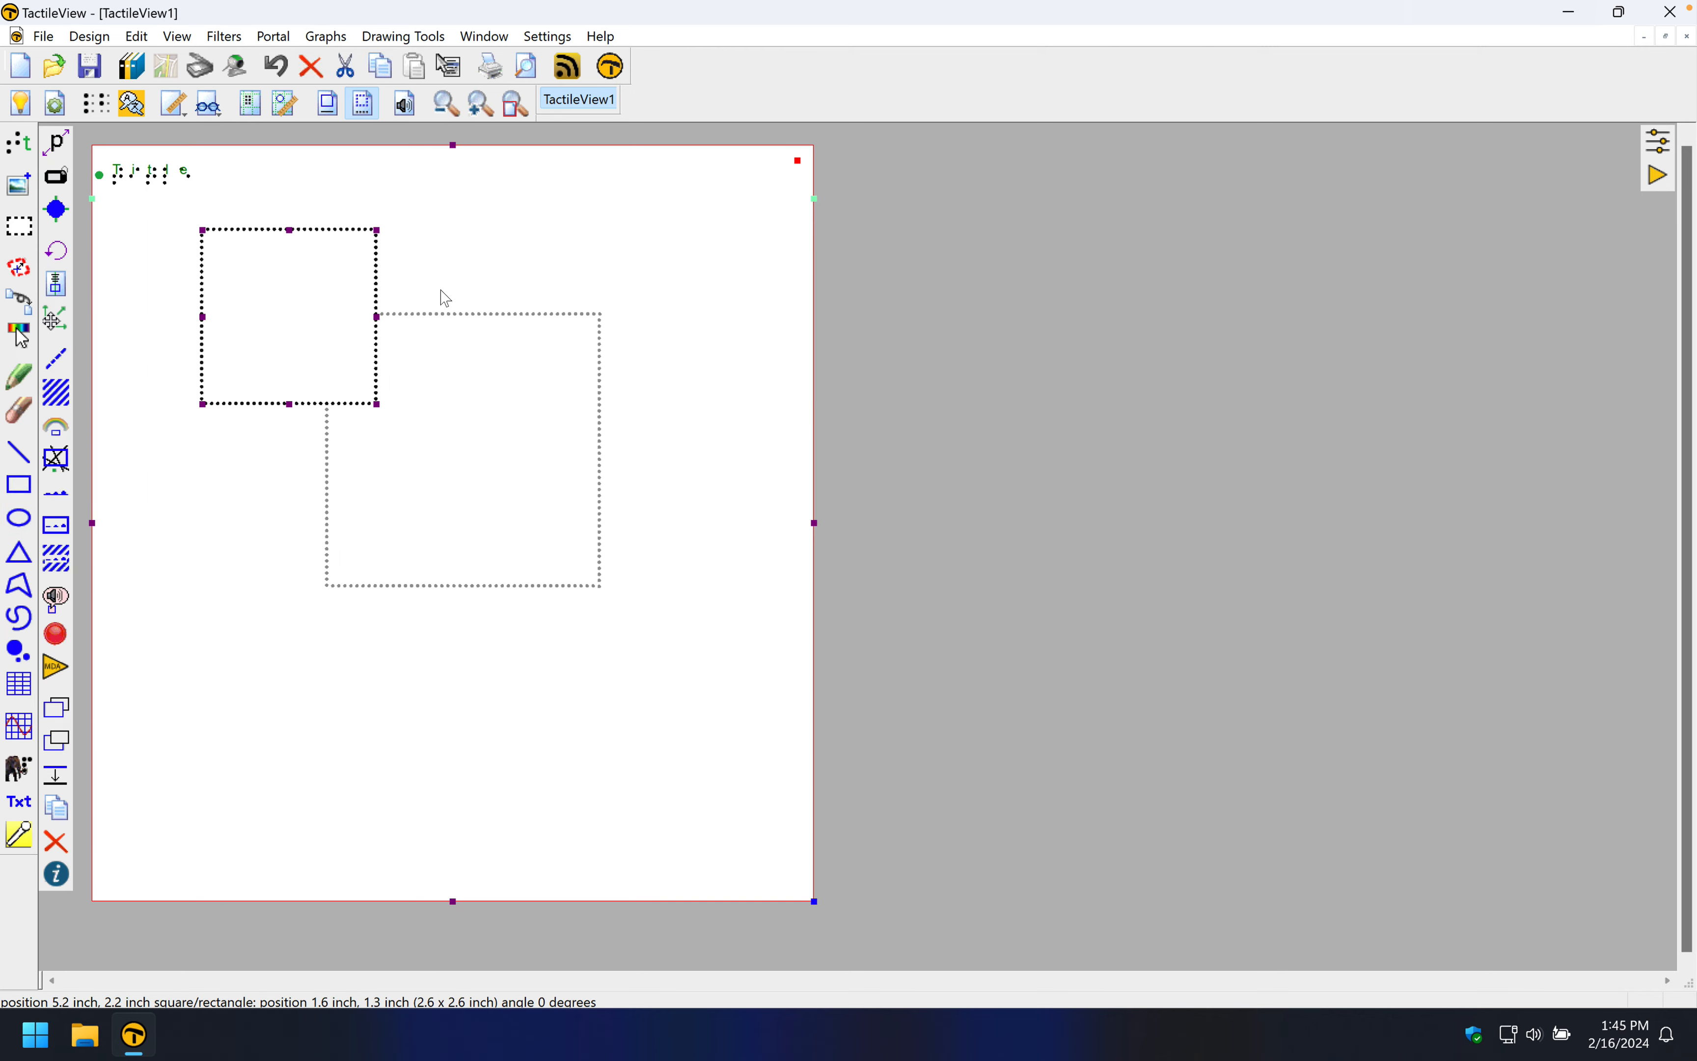
{"action": "left_click", "coordinate": [452, 298]}
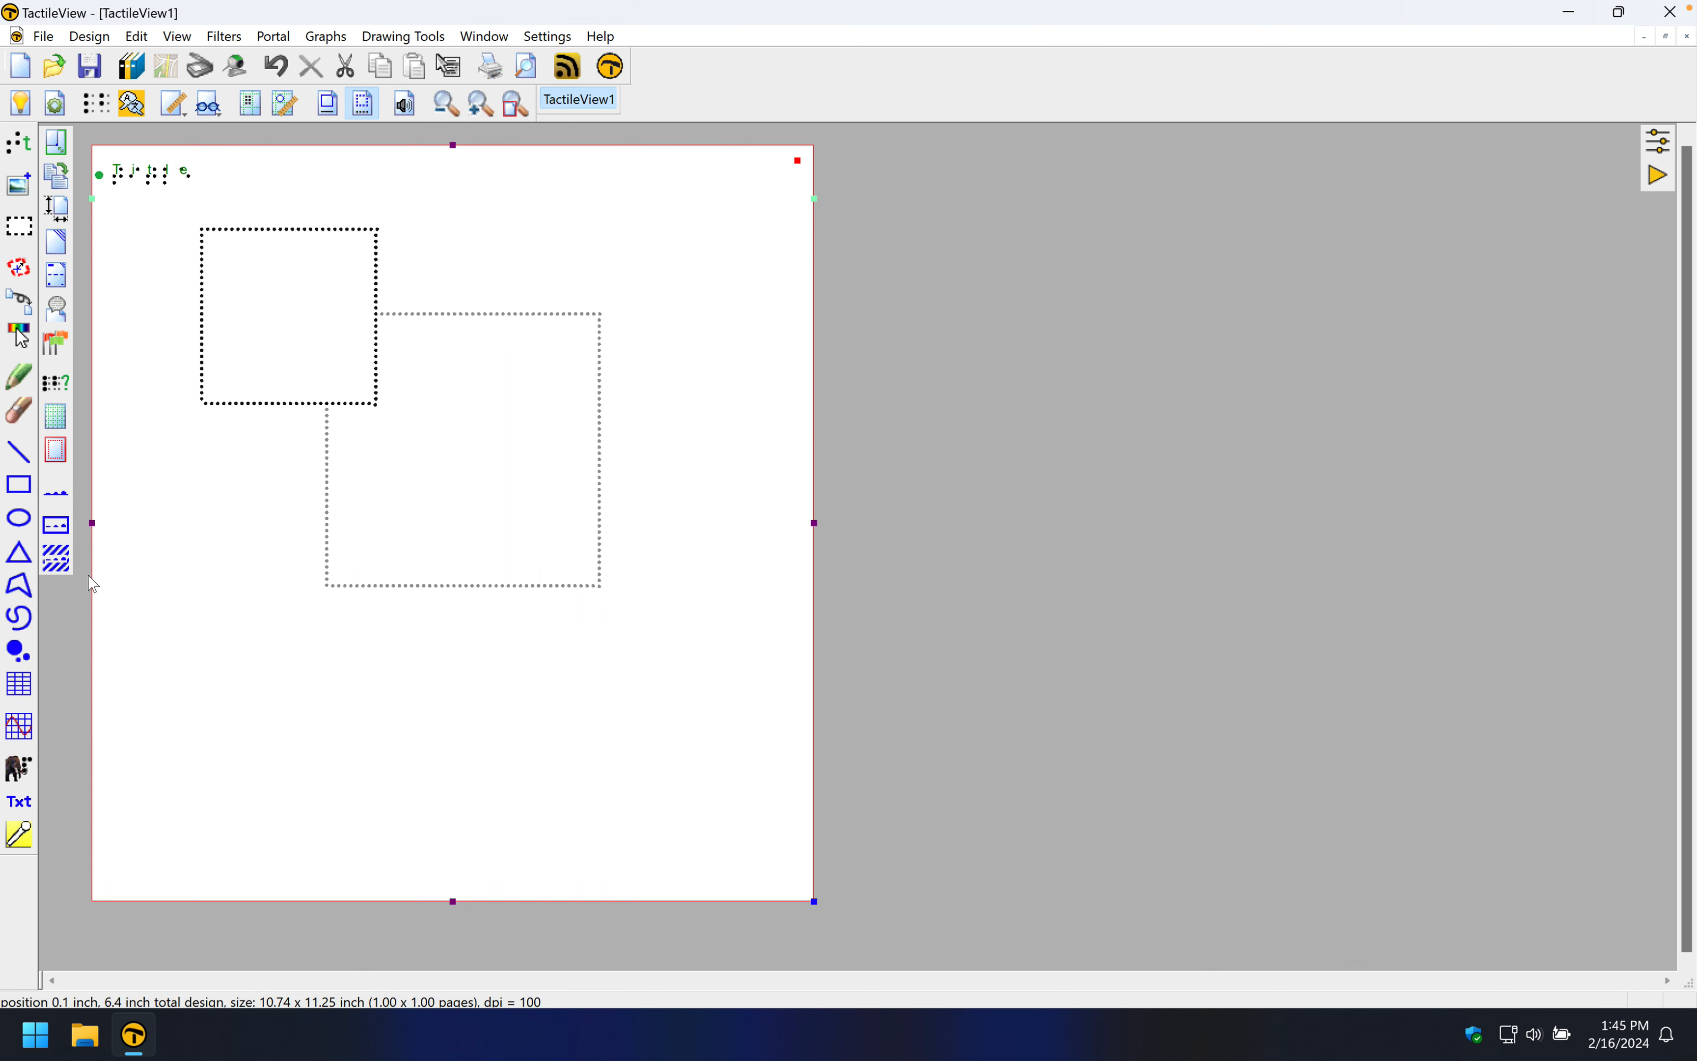
Step: Draw a circle about 2.5 inches across against the large square's lower edge and place a 3 x 3 table about 2.9 inches wide over it
{"action": "left_click", "coordinate": [27, 527]}
{"action": "left_click_drag", "start_coordinate": [296, 671], "coordinate": [462, 746]}
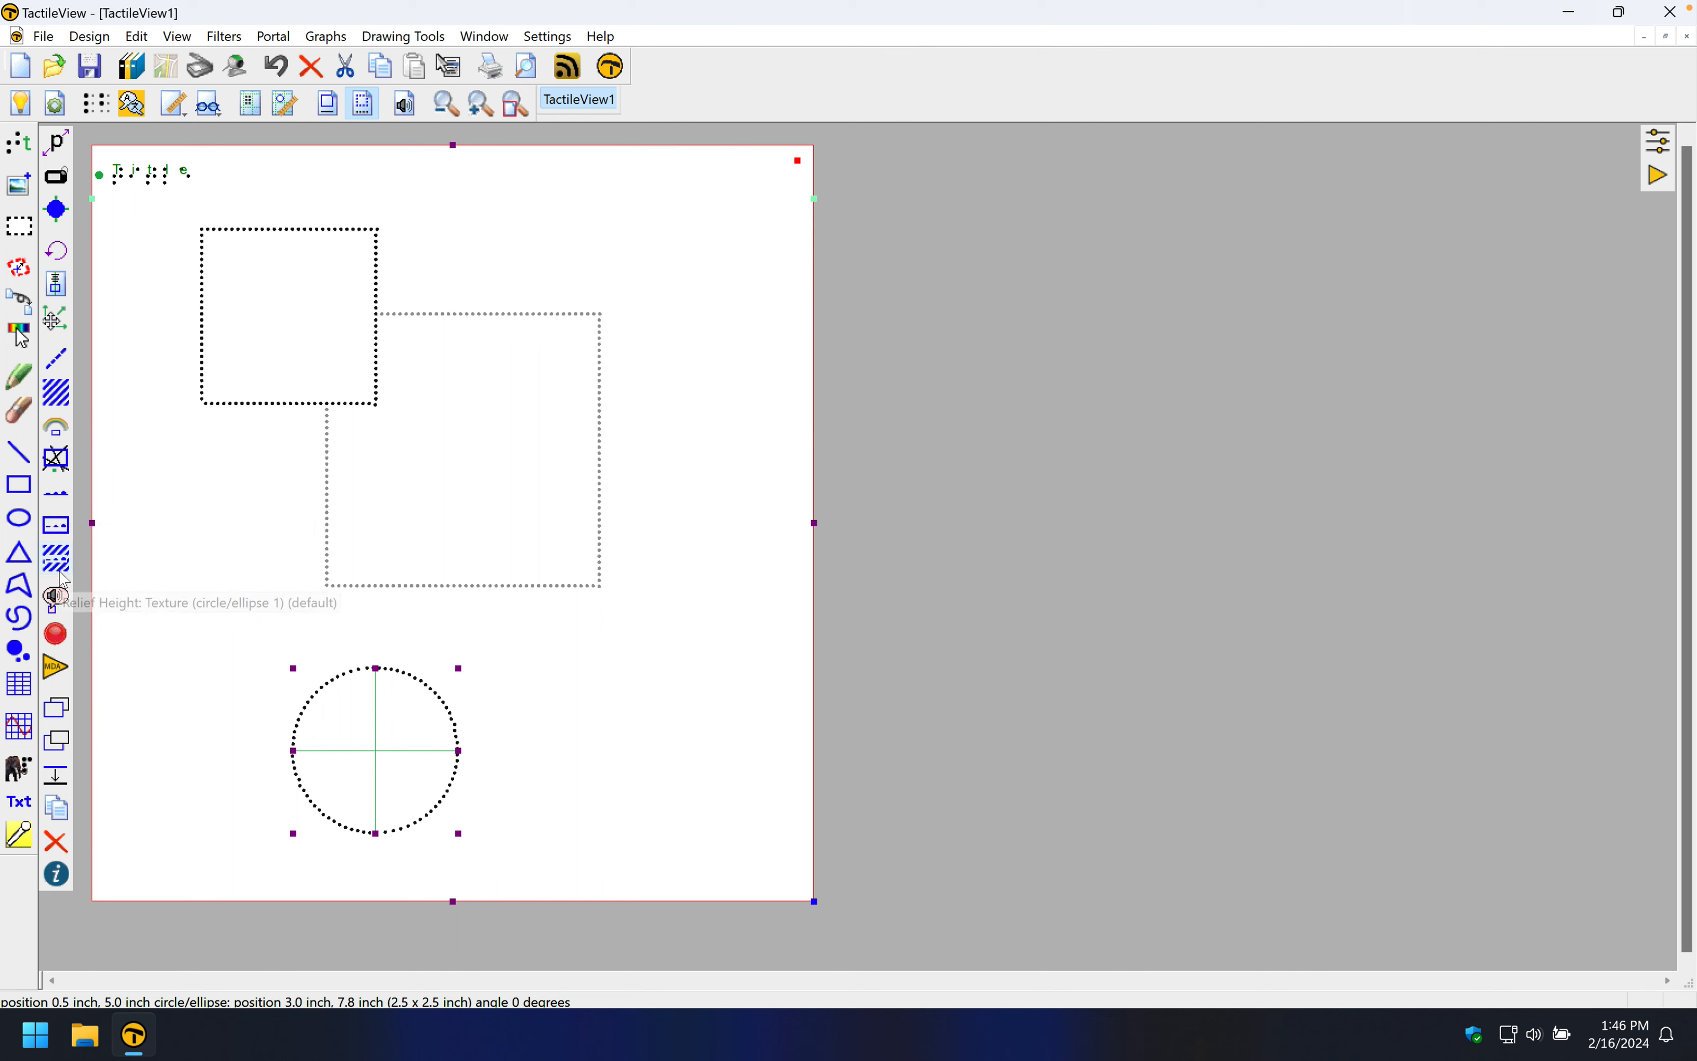
{"action": "left_click_drag", "start_coordinate": [369, 701], "coordinate": [370, 617]}
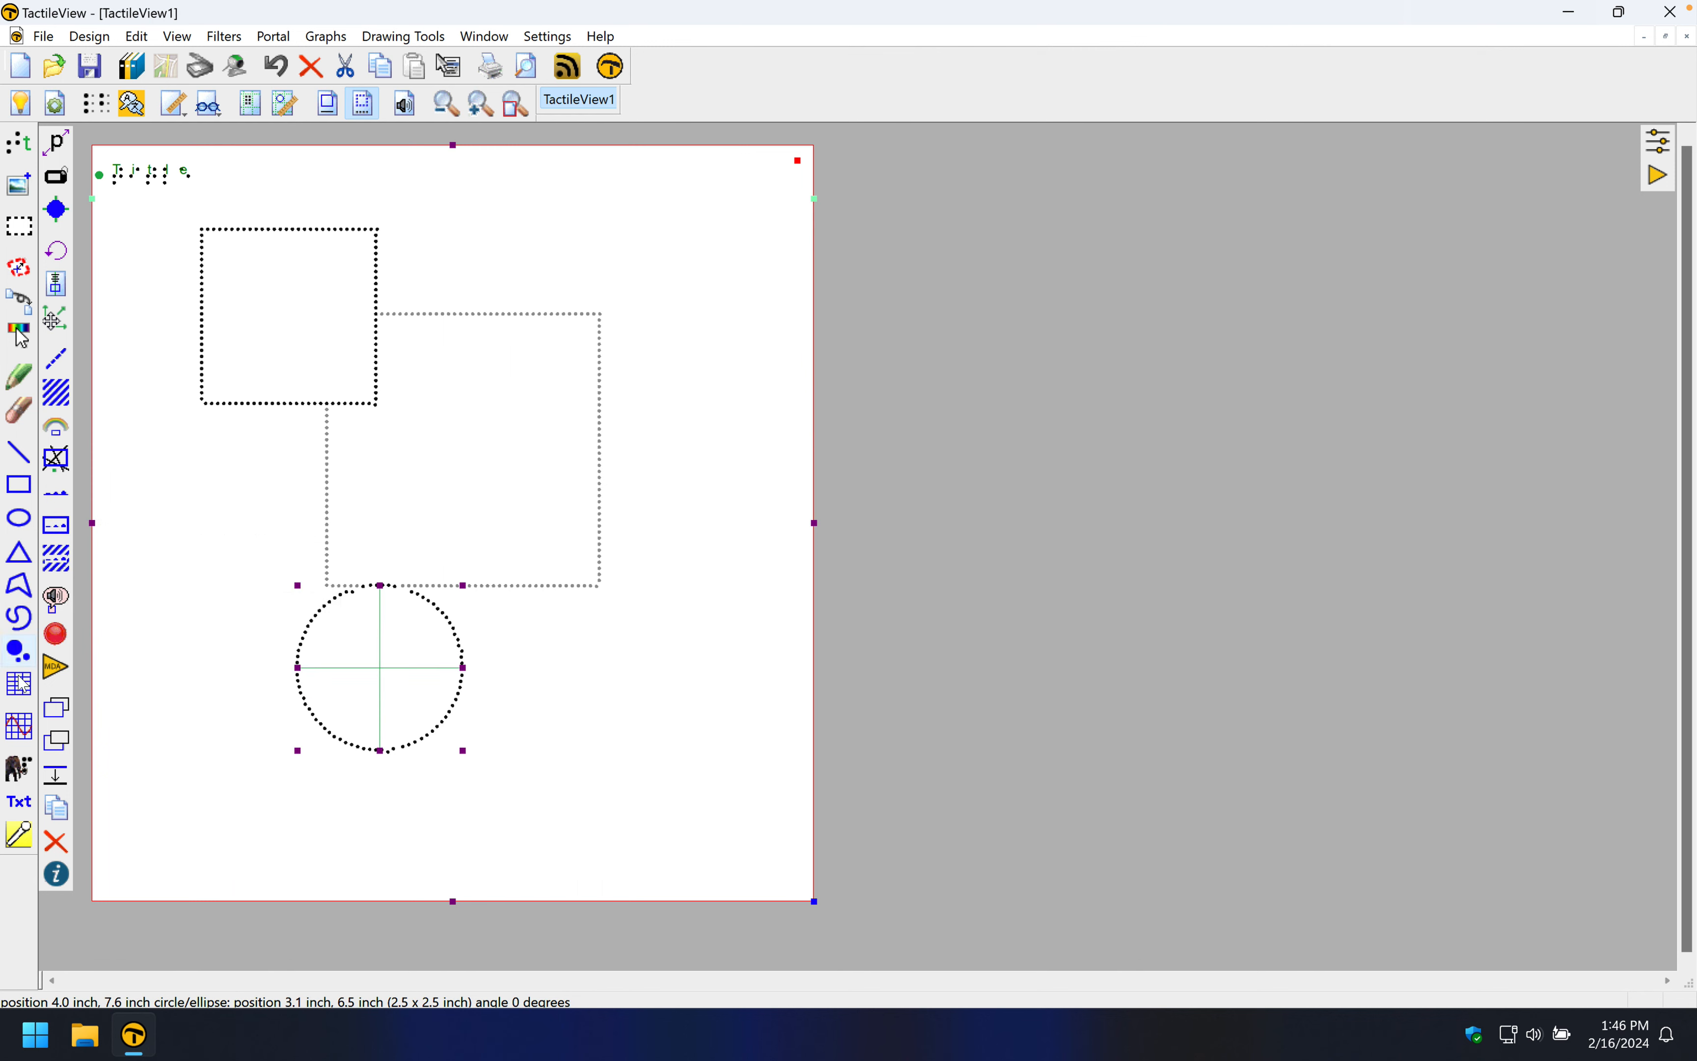
{"action": "left_click", "coordinate": [19, 685]}
{"action": "left_click", "coordinate": [167, 556]}
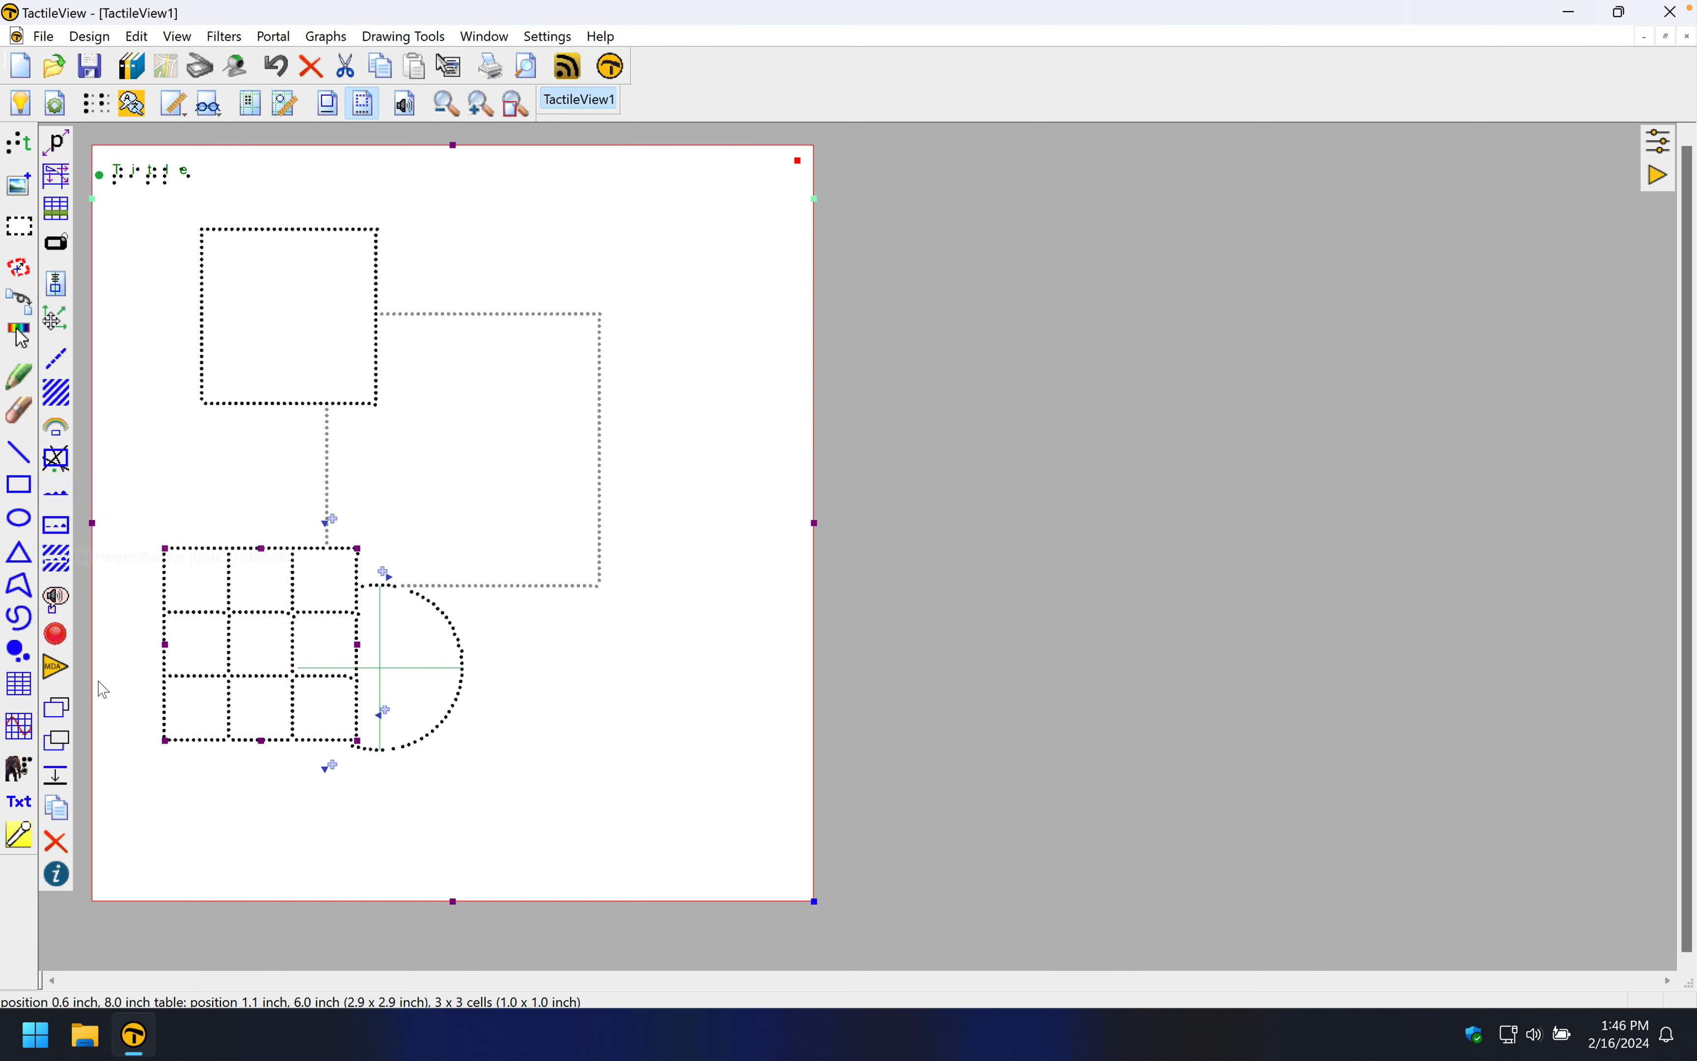
Step: Plot the formula y=x^2 on a 5.0 x 5.0 inch grid and move it to about 5.2 inches across and 4.6 inches down
{"action": "left_click", "coordinate": [21, 716]}
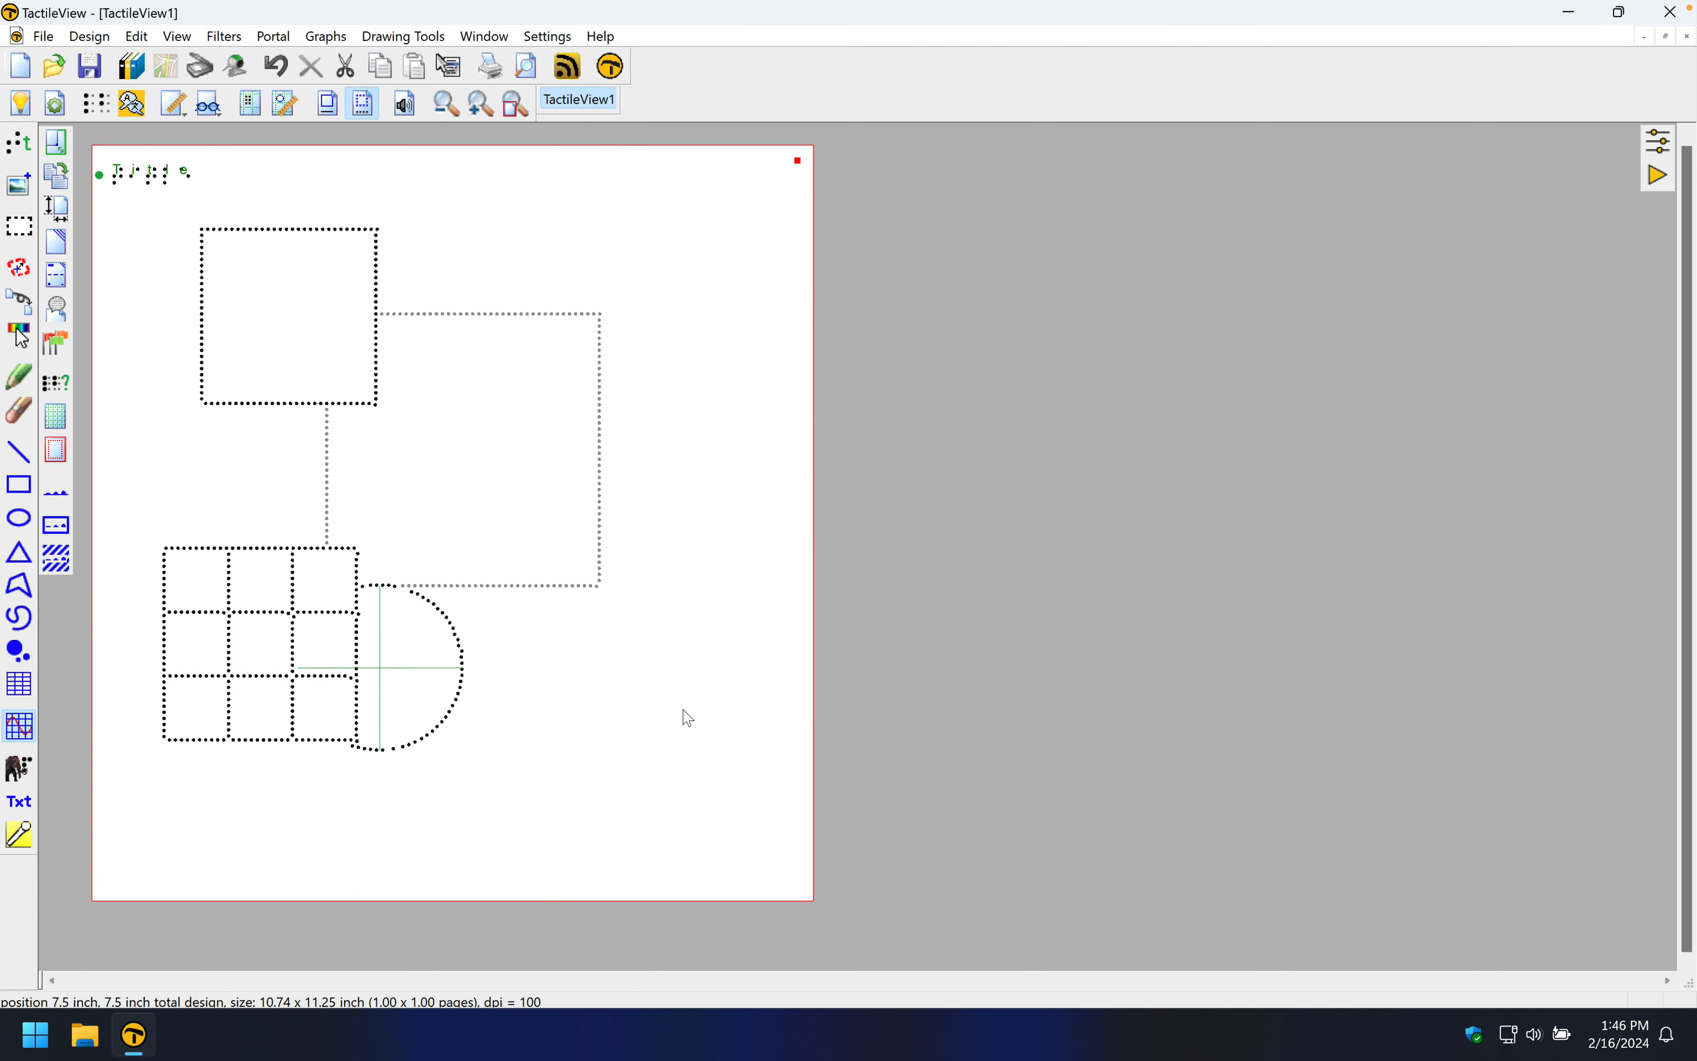
{"action": "left_click", "coordinate": [24, 733]}
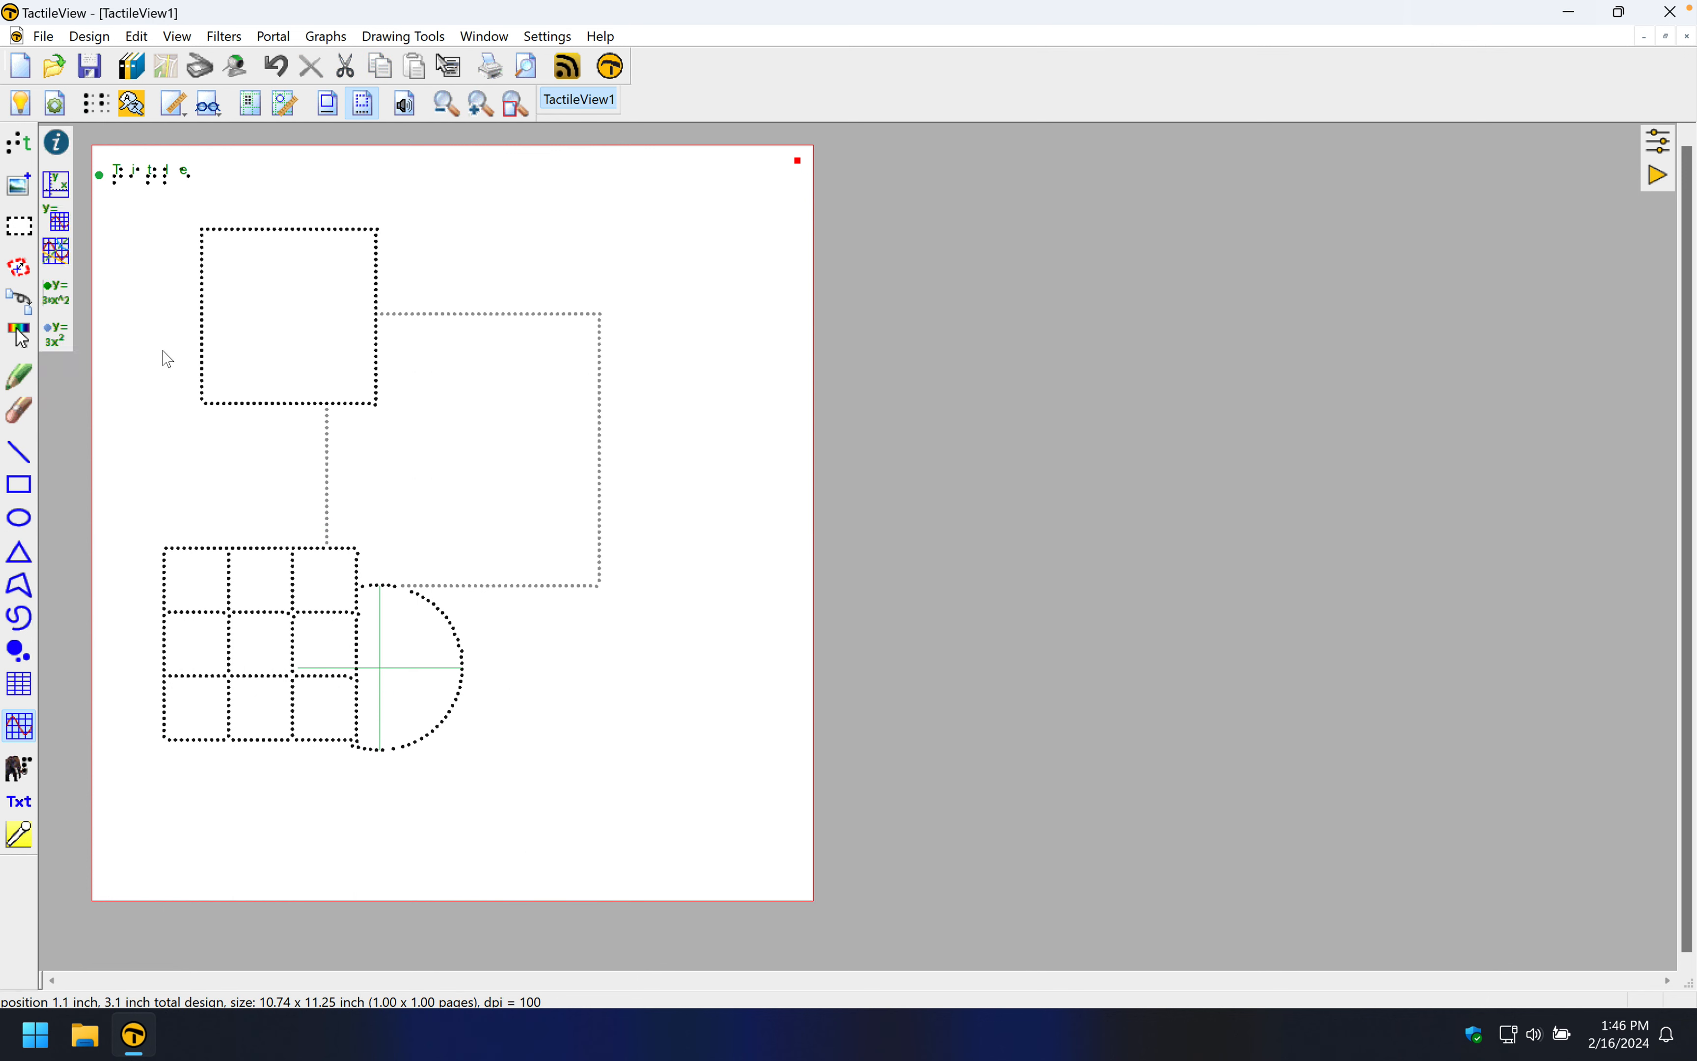
{"action": "left_click", "coordinate": [64, 300]}
{"action": "left_click", "coordinate": [719, 747]}
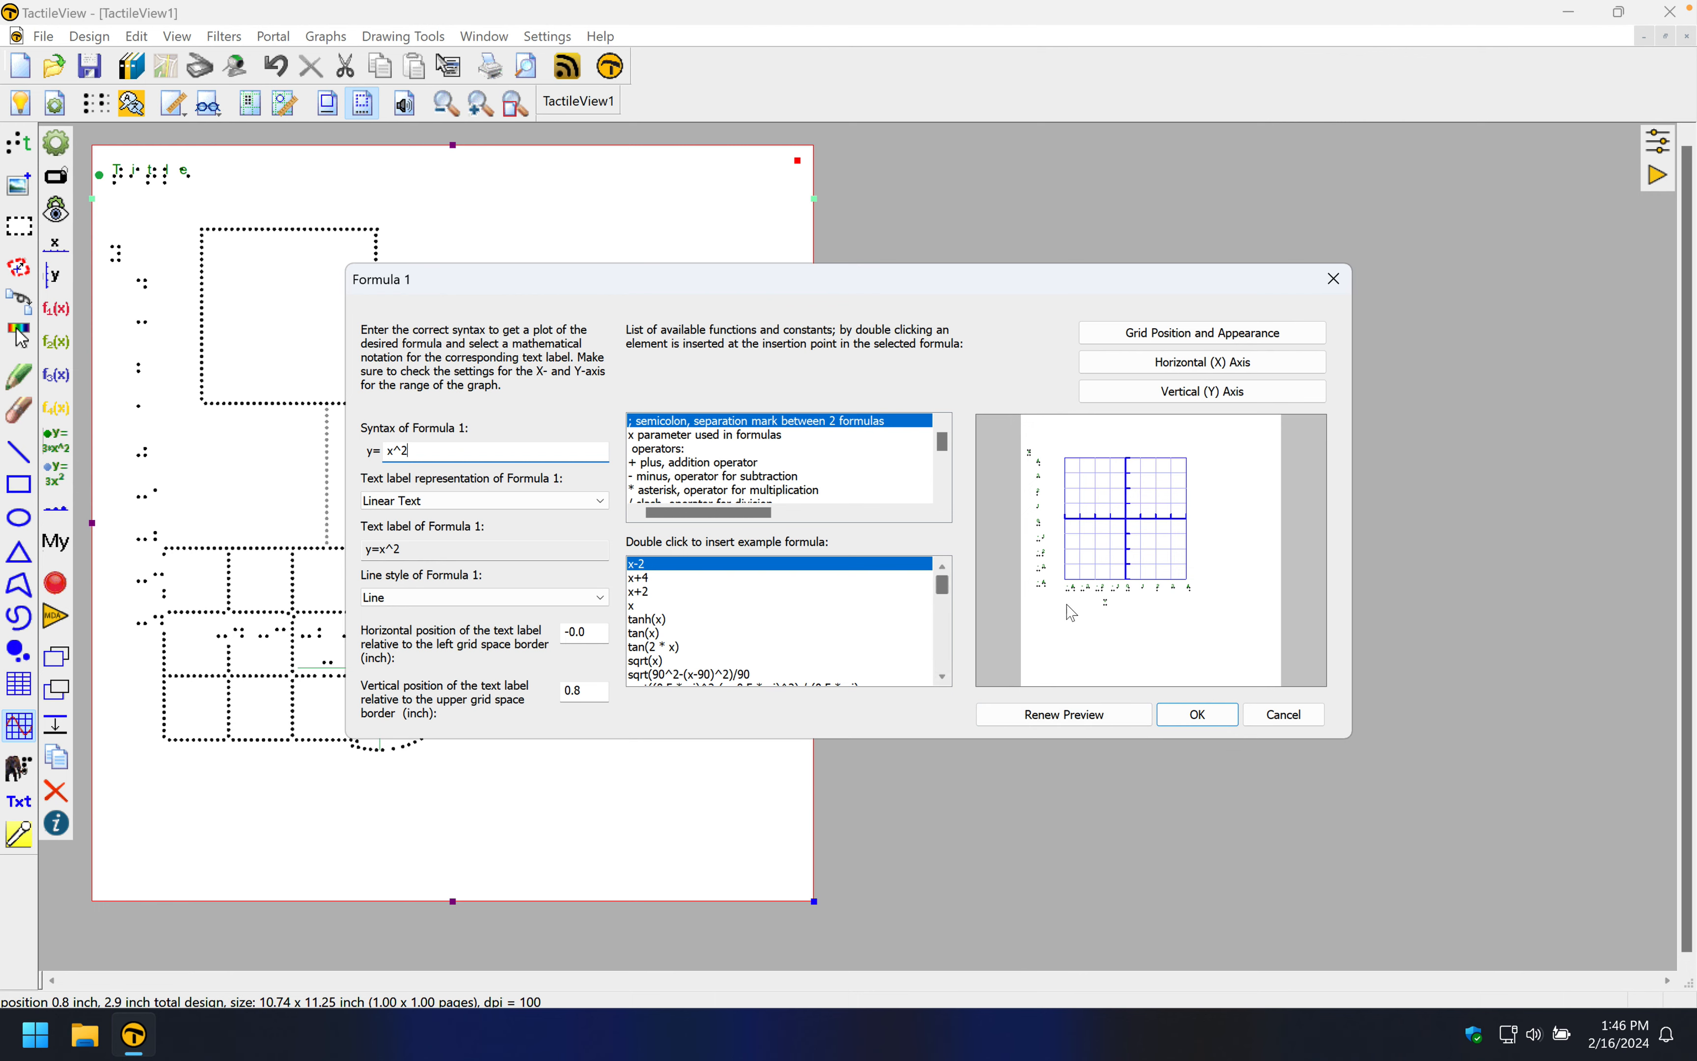
{"action": "left_click", "coordinate": [1183, 713]}
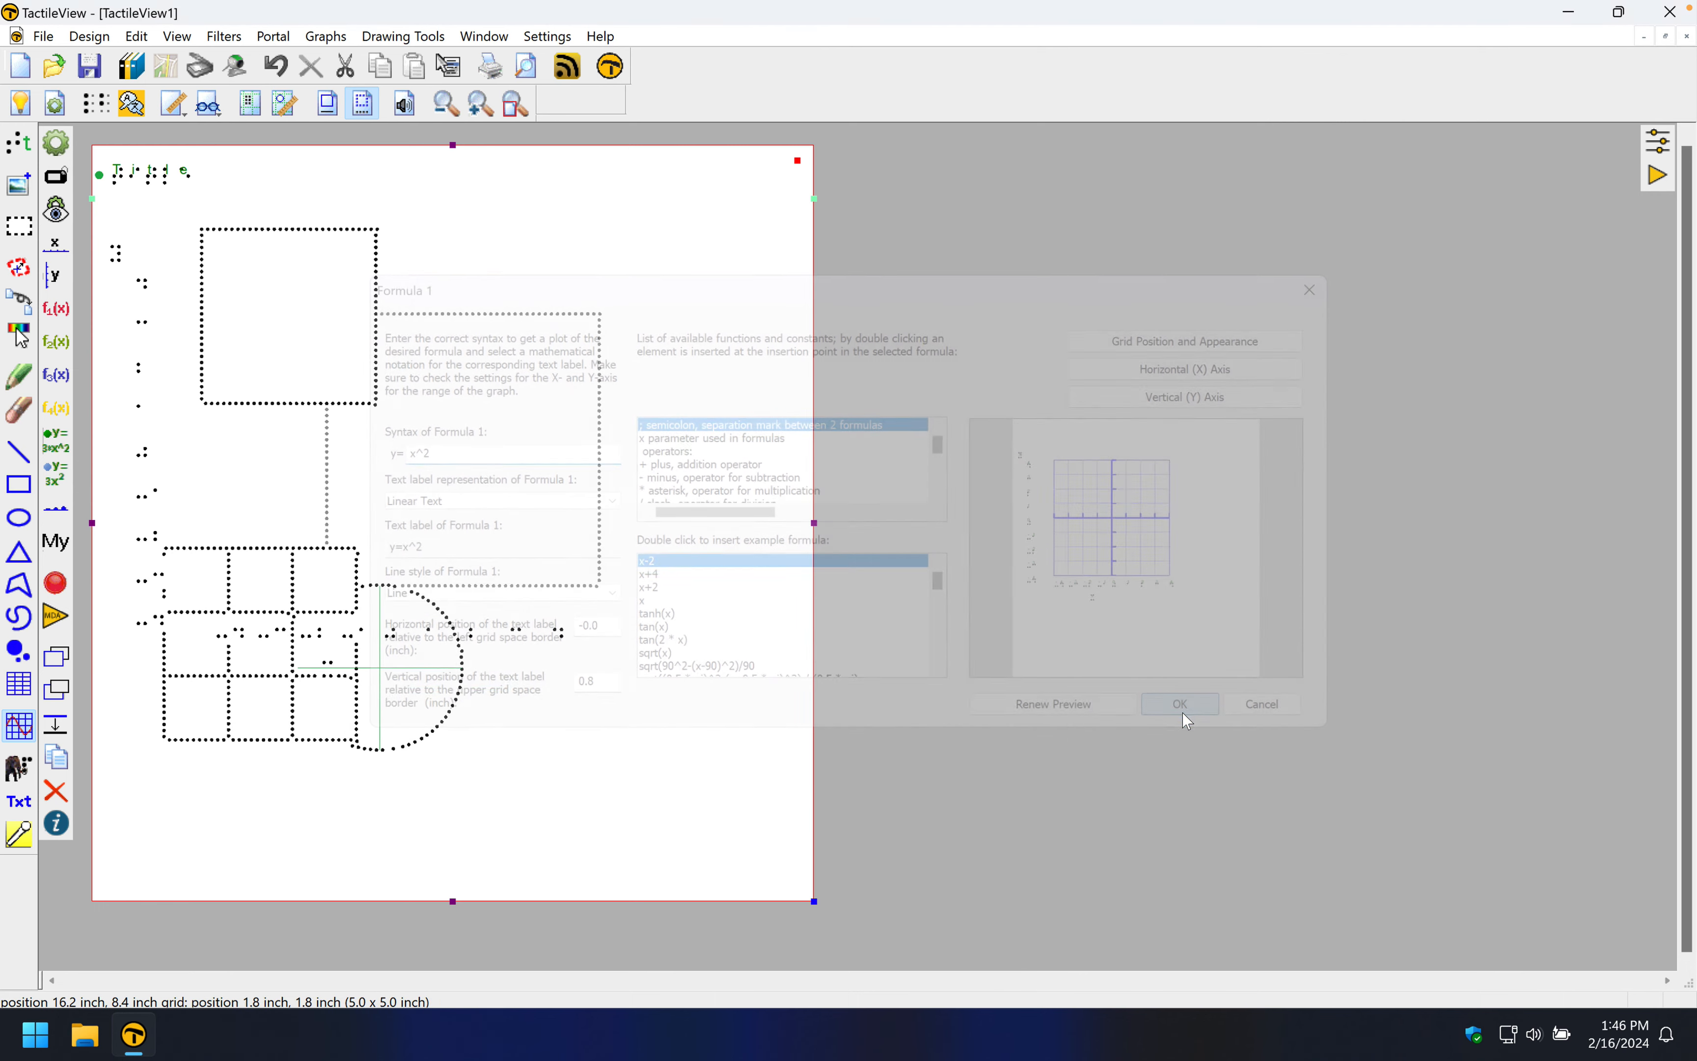
{"action": "left_click_drag", "start_coordinate": [599, 555], "coordinate": [674, 675]}
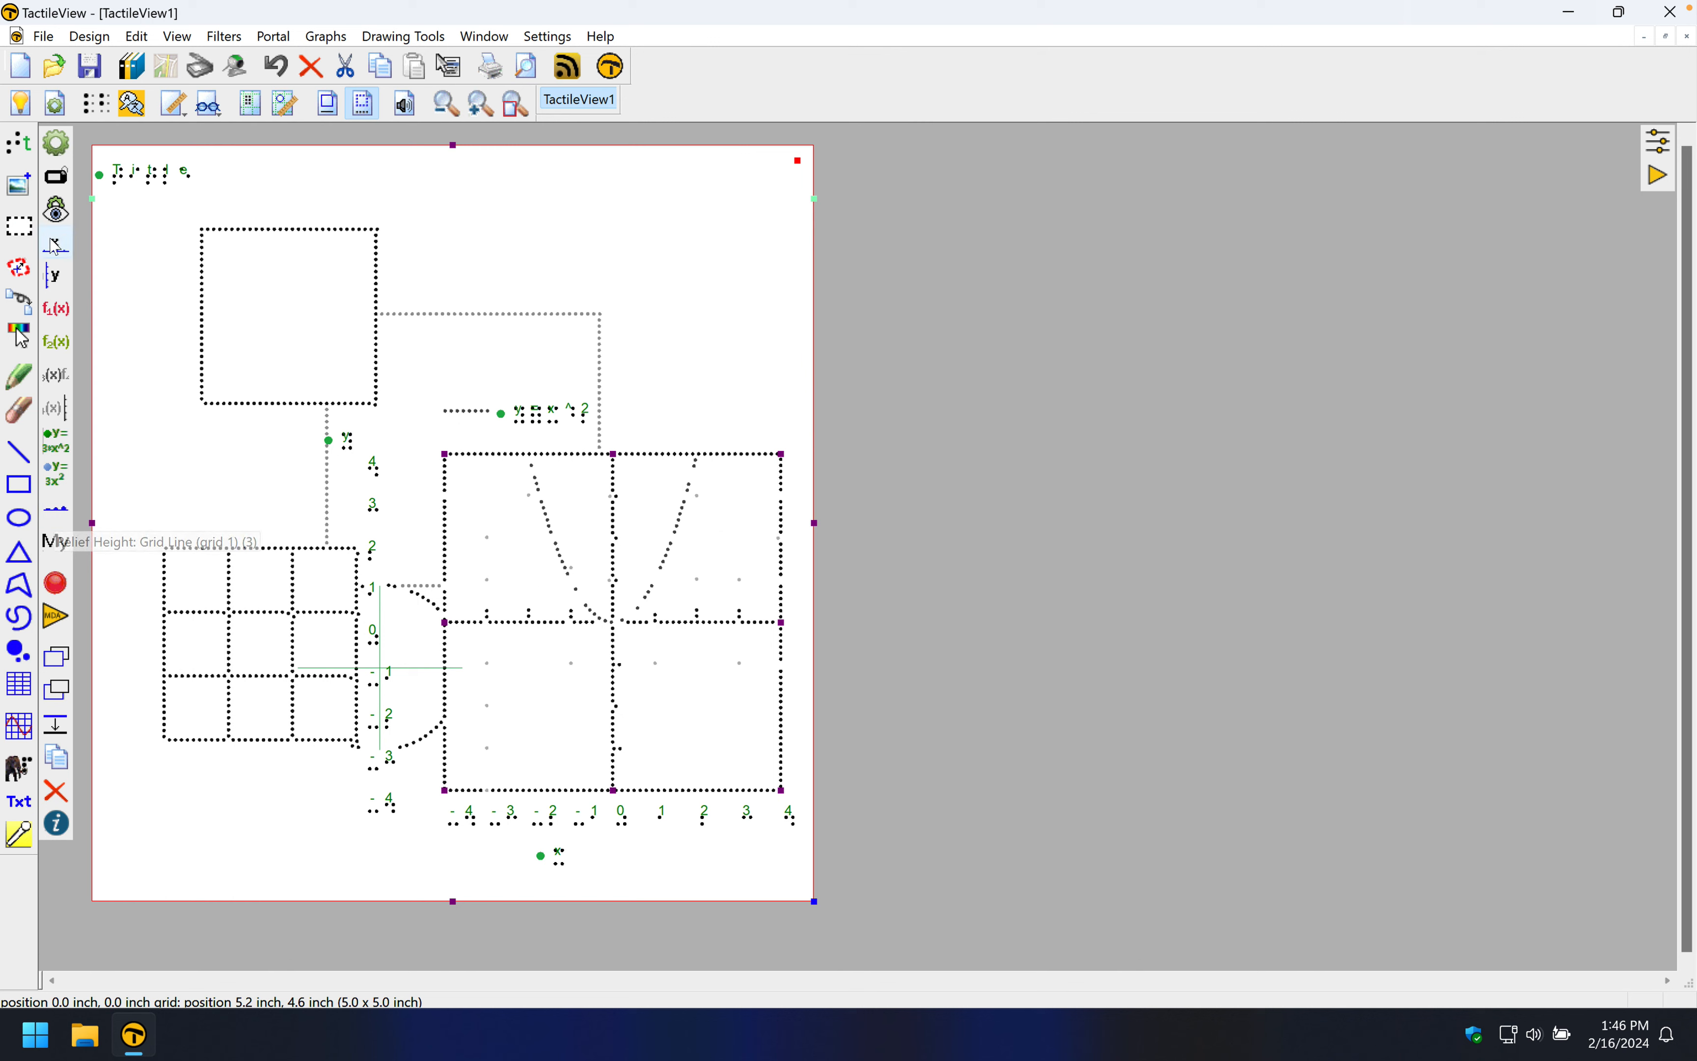
Step: Examine the relief height choices for the grid's auxiliary lines in the grid appearance settings, and leave them without changes
{"action": "left_click", "coordinate": [63, 215]}
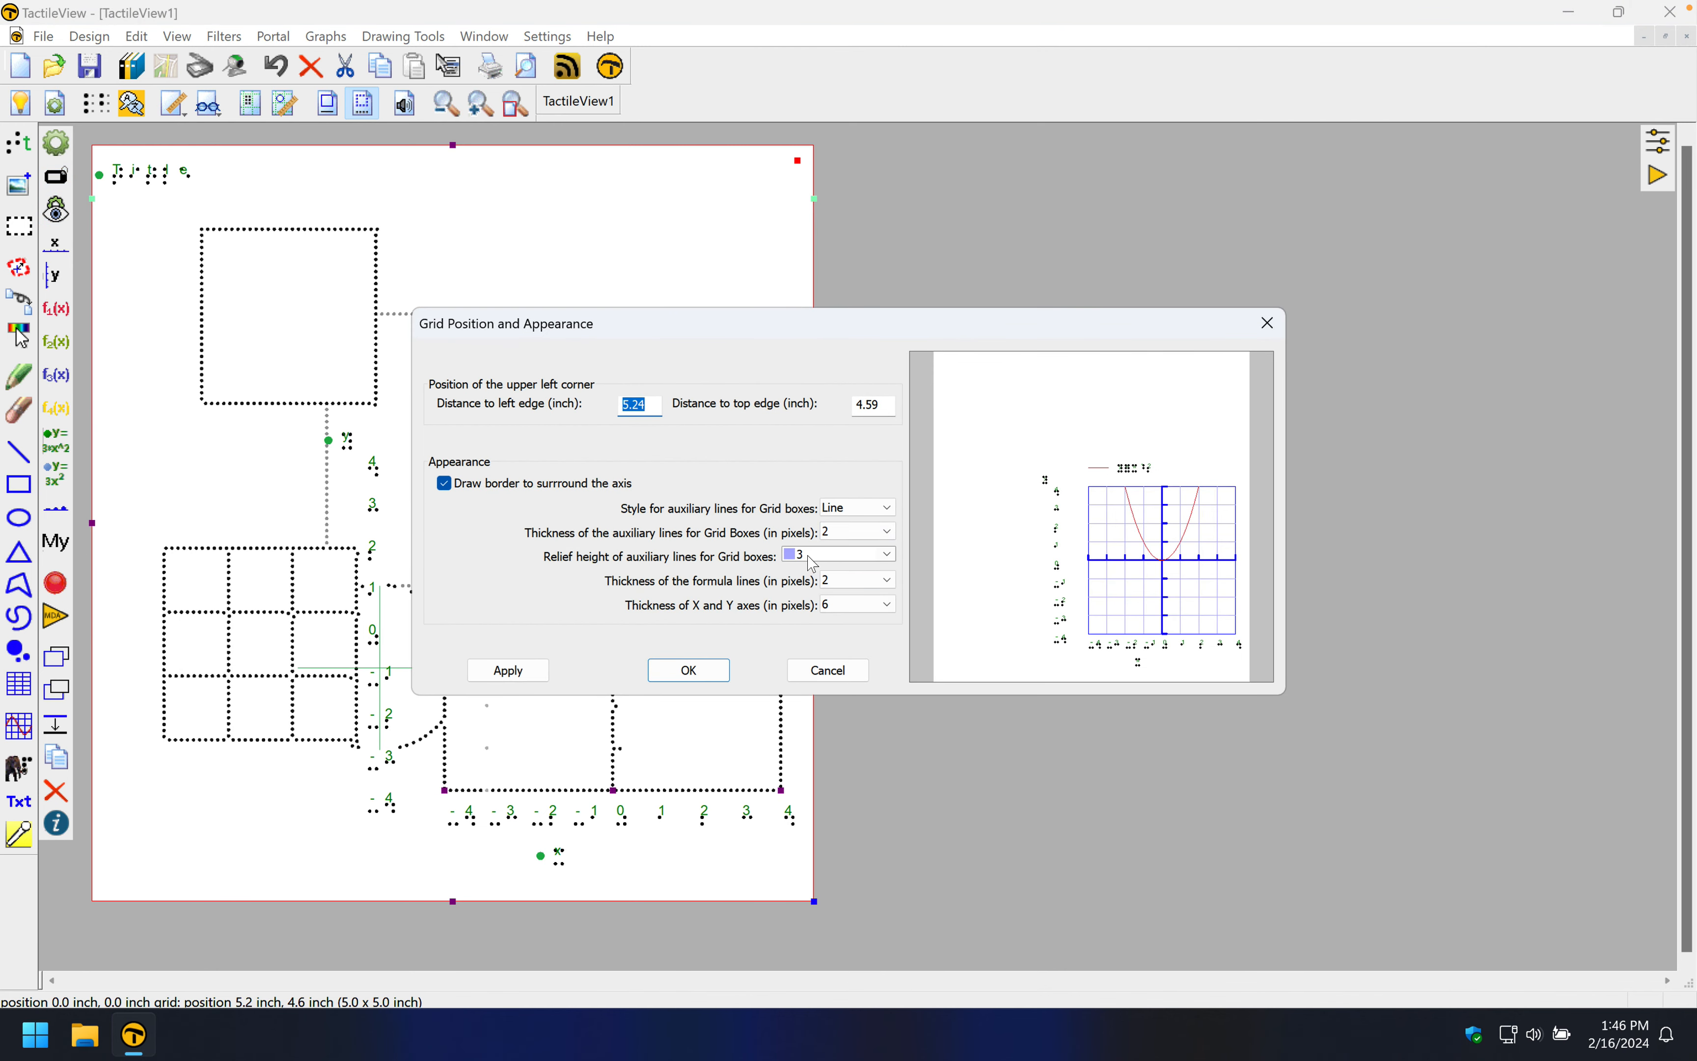
{"action": "left_click", "coordinate": [814, 564]}
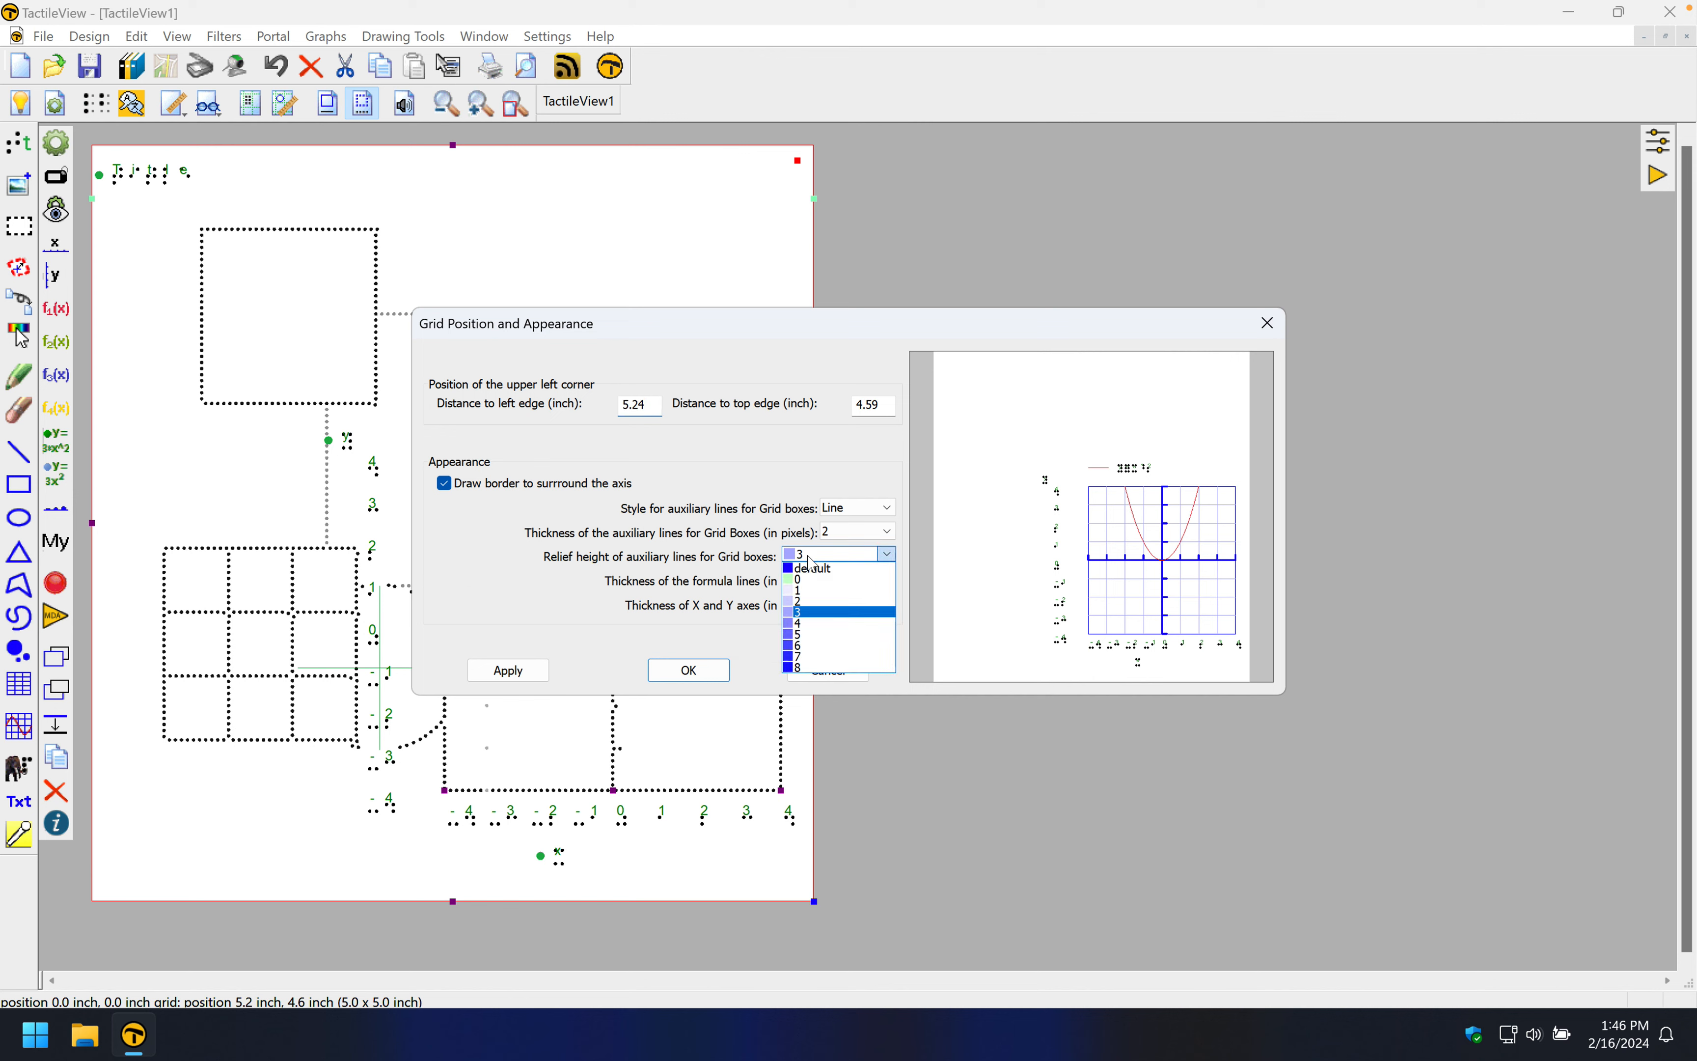
{"action": "left_click", "coordinate": [719, 511]}
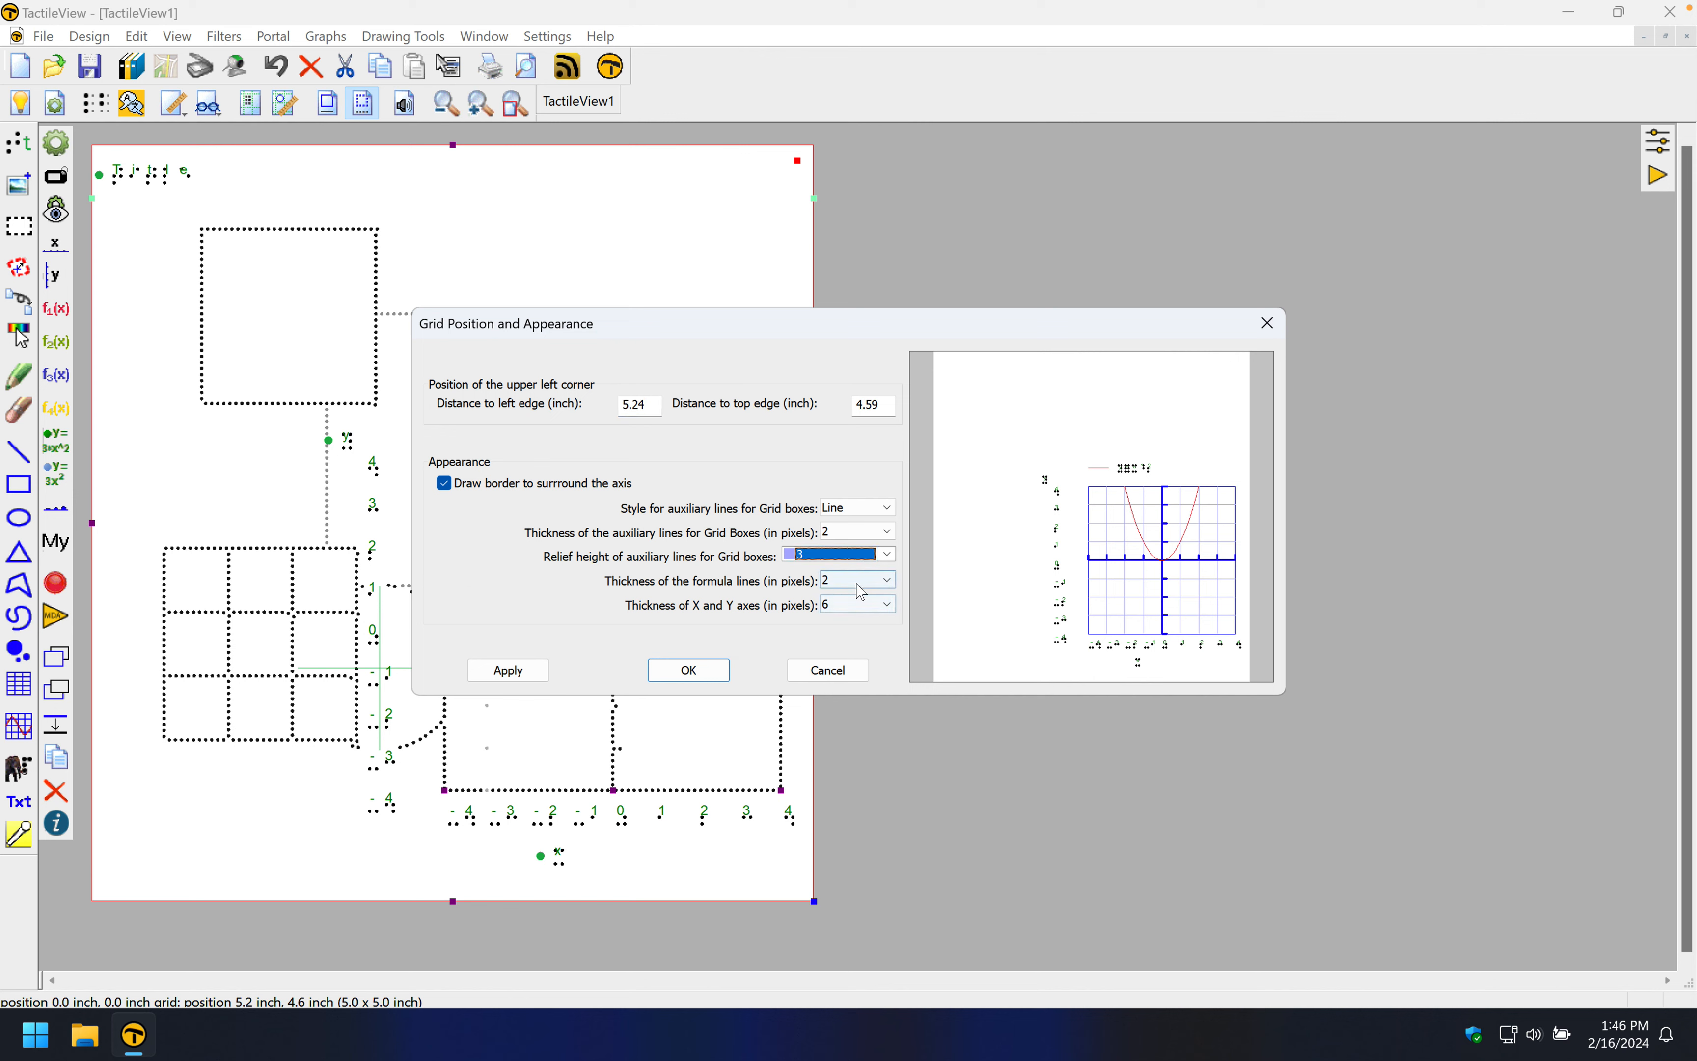
{"action": "left_click", "coordinate": [842, 665]}
Step: Delete the formula grid, the large square, the circle, the table and the small square from the page
{"action": "left_click_drag", "start_coordinate": [644, 471], "coordinate": [667, 266]}
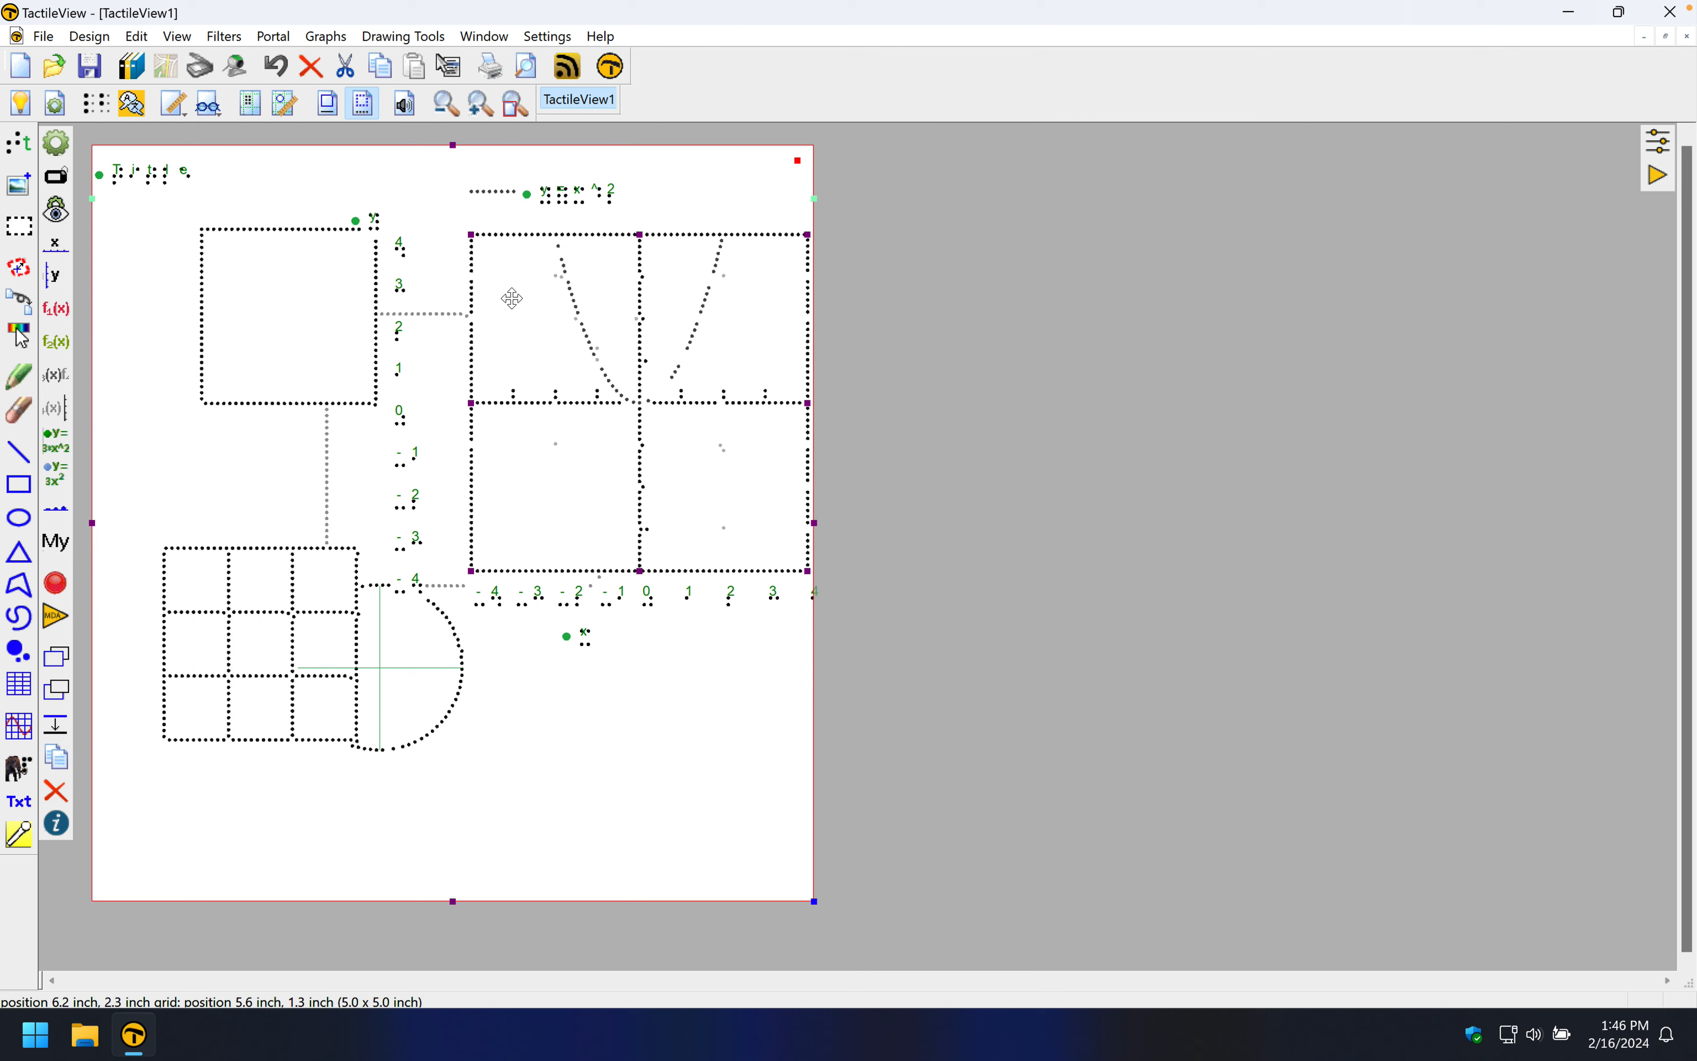
{"action": "left_click", "coordinate": [313, 68]}
{"action": "left_click", "coordinate": [421, 357]}
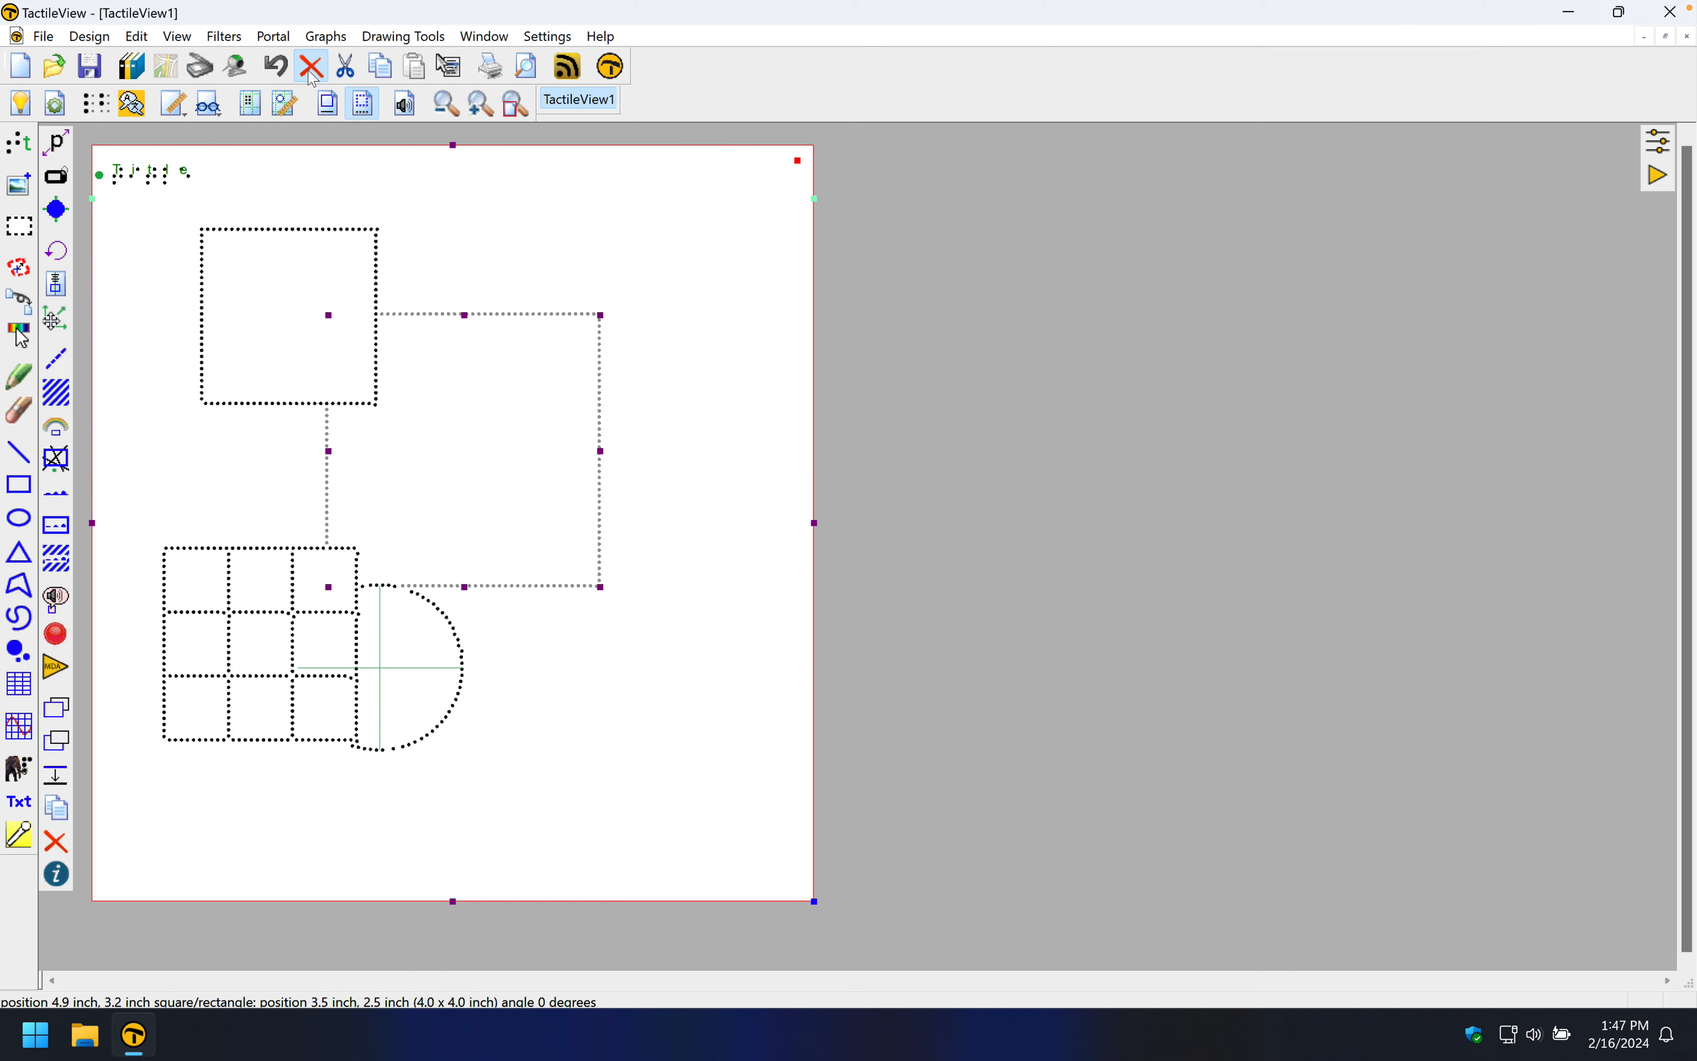
{"action": "left_click", "coordinate": [313, 71]}
{"action": "left_click", "coordinate": [372, 668]}
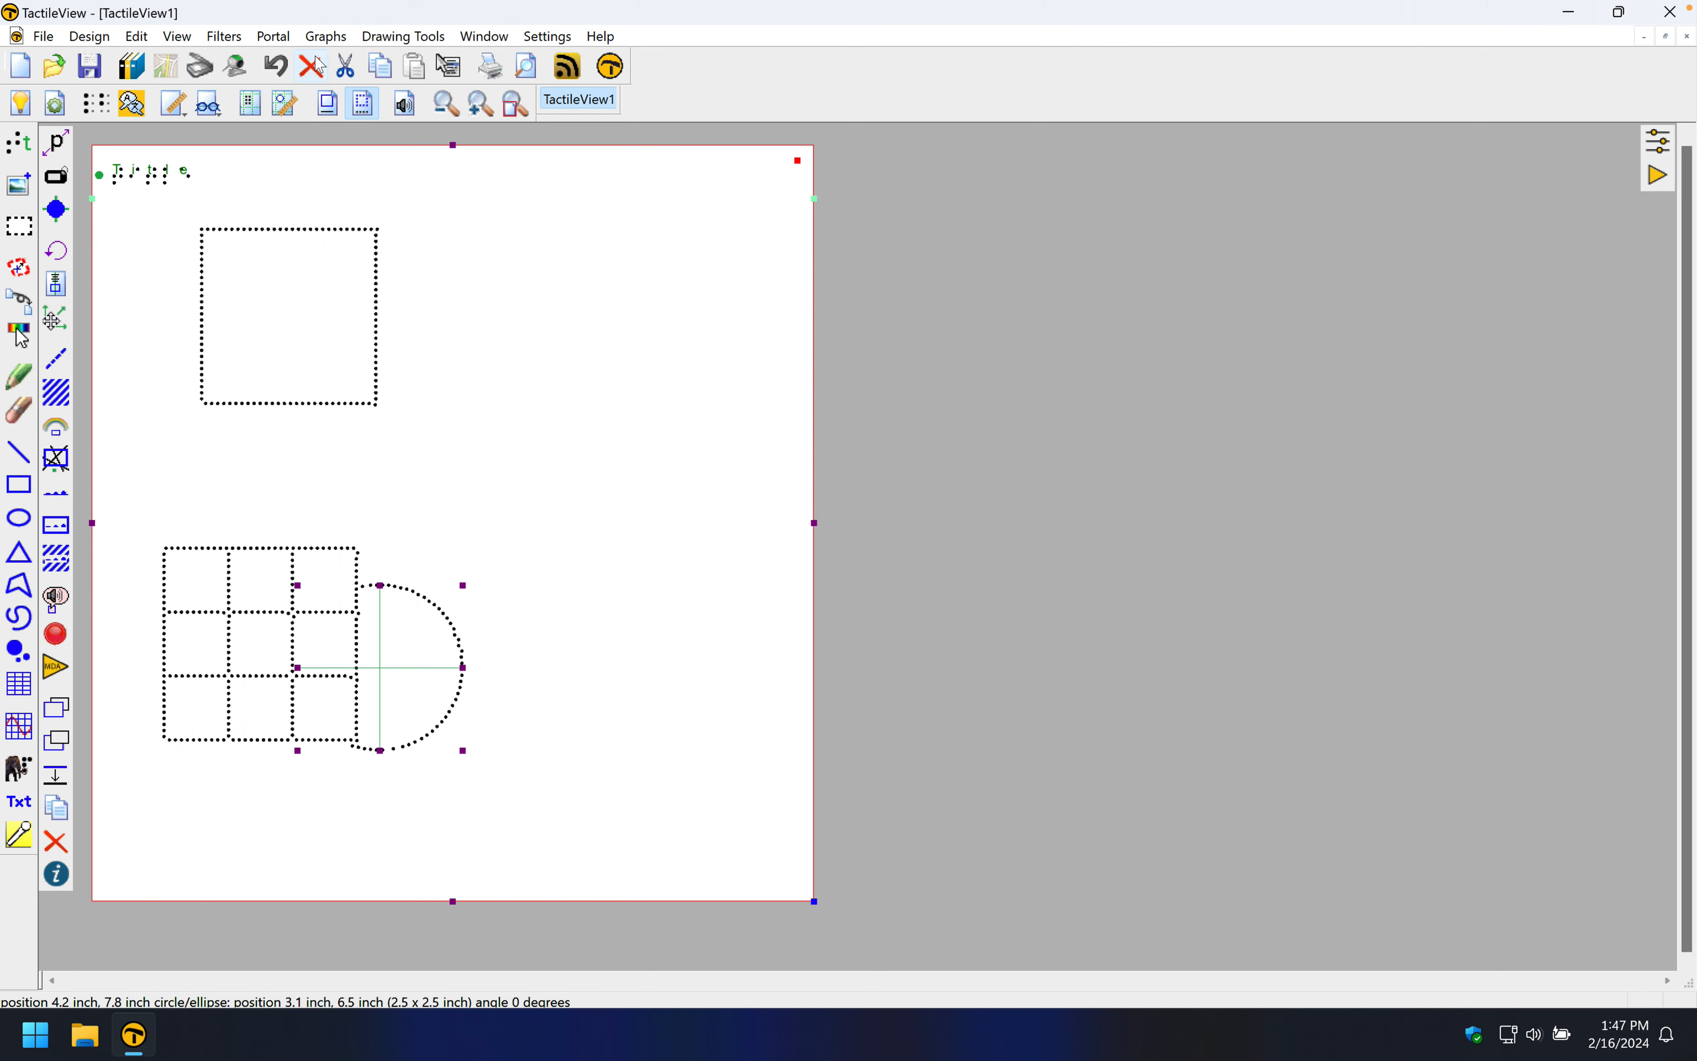
{"action": "left_click", "coordinate": [318, 66]}
{"action": "left_click", "coordinate": [311, 674]}
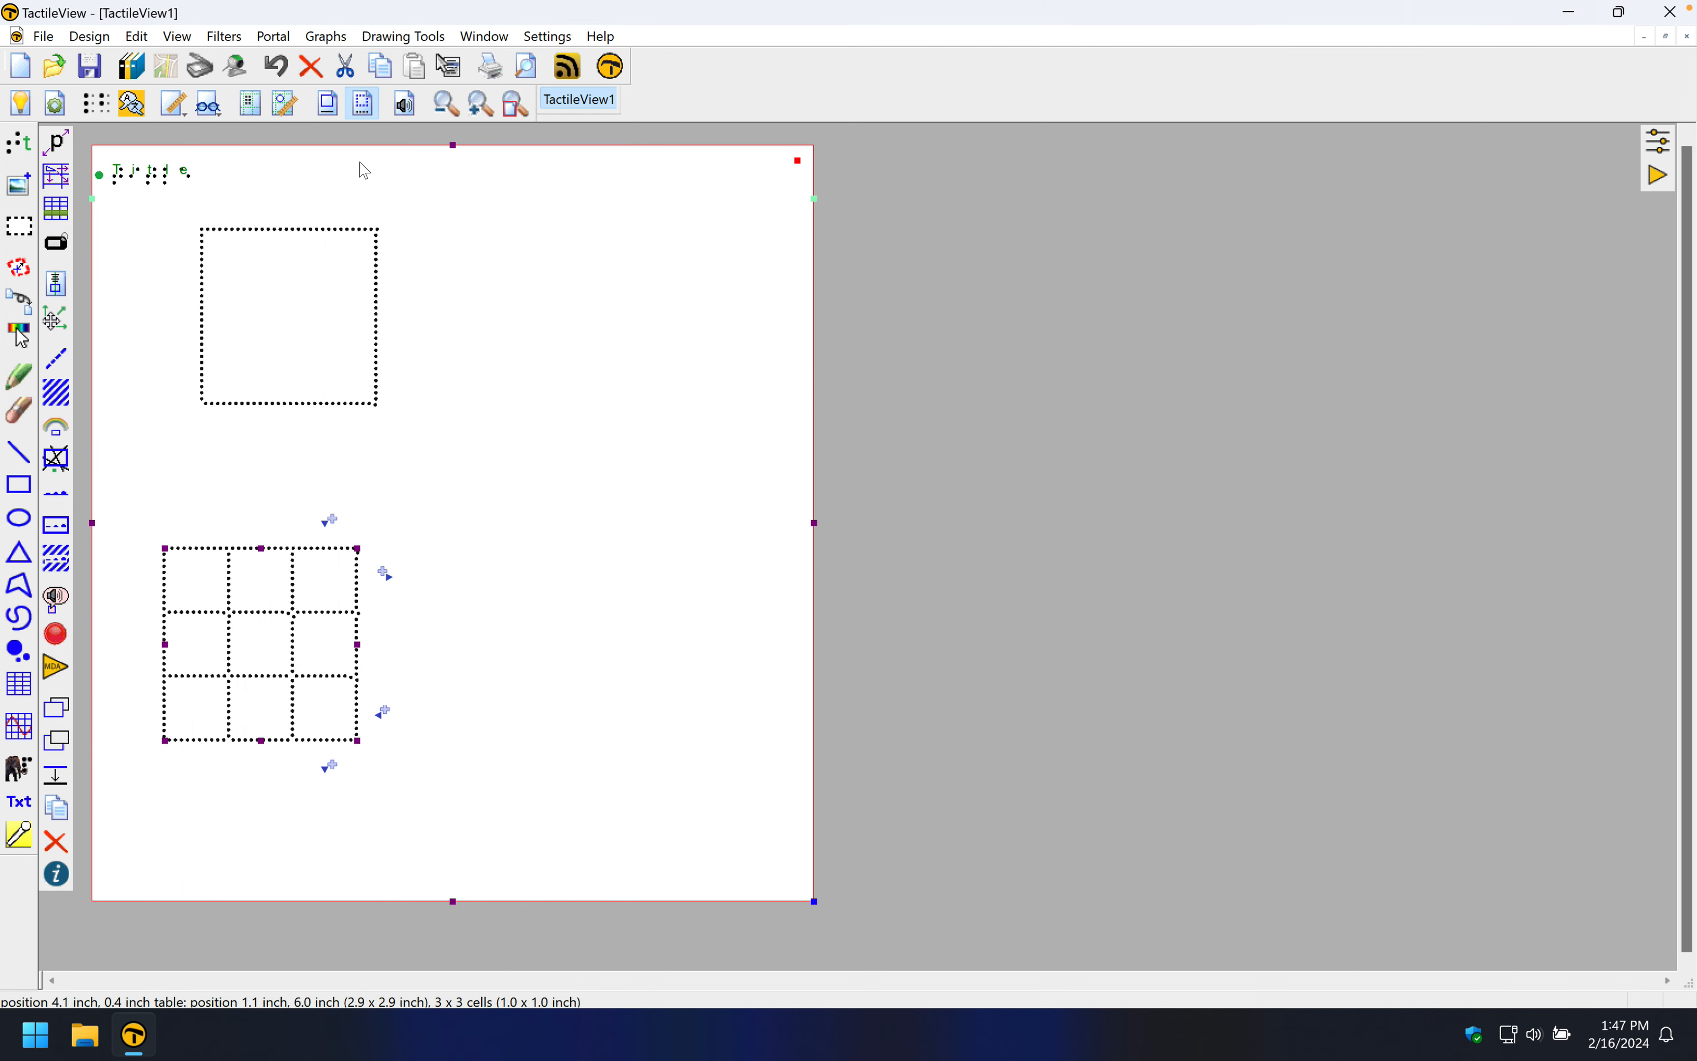
{"action": "left_click", "coordinate": [313, 70]}
{"action": "left_click", "coordinate": [322, 229]}
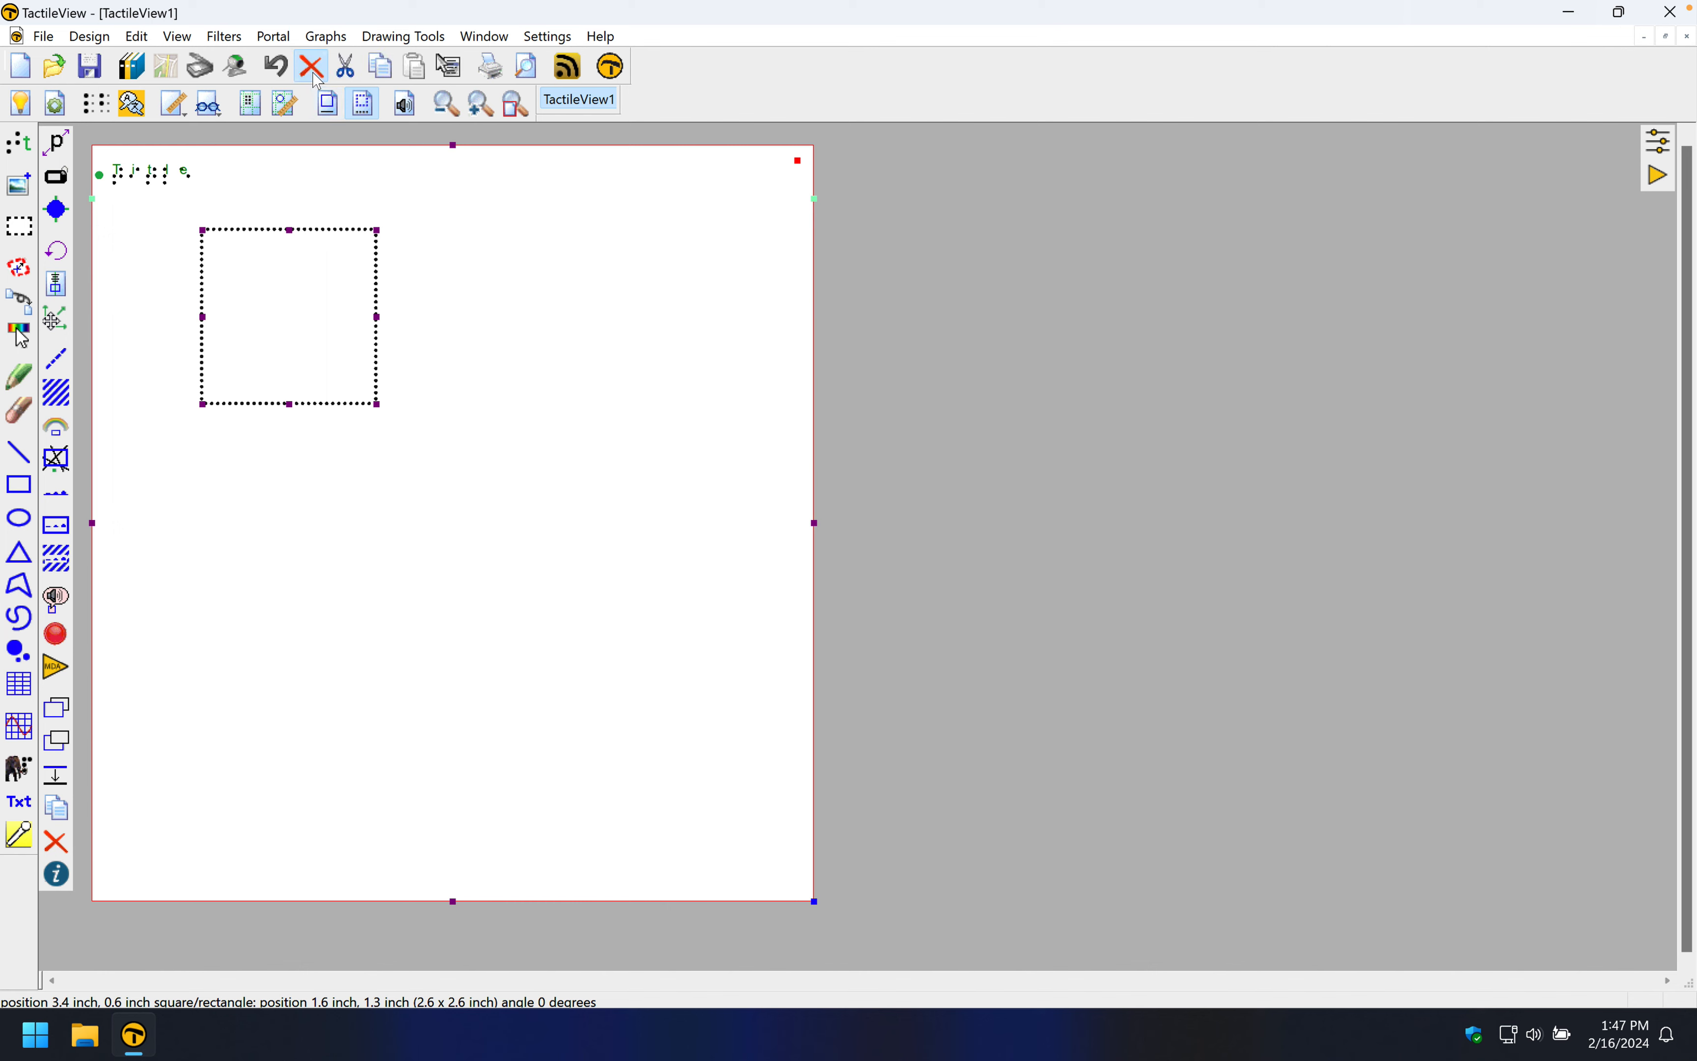
{"action": "left_click", "coordinate": [313, 67]}
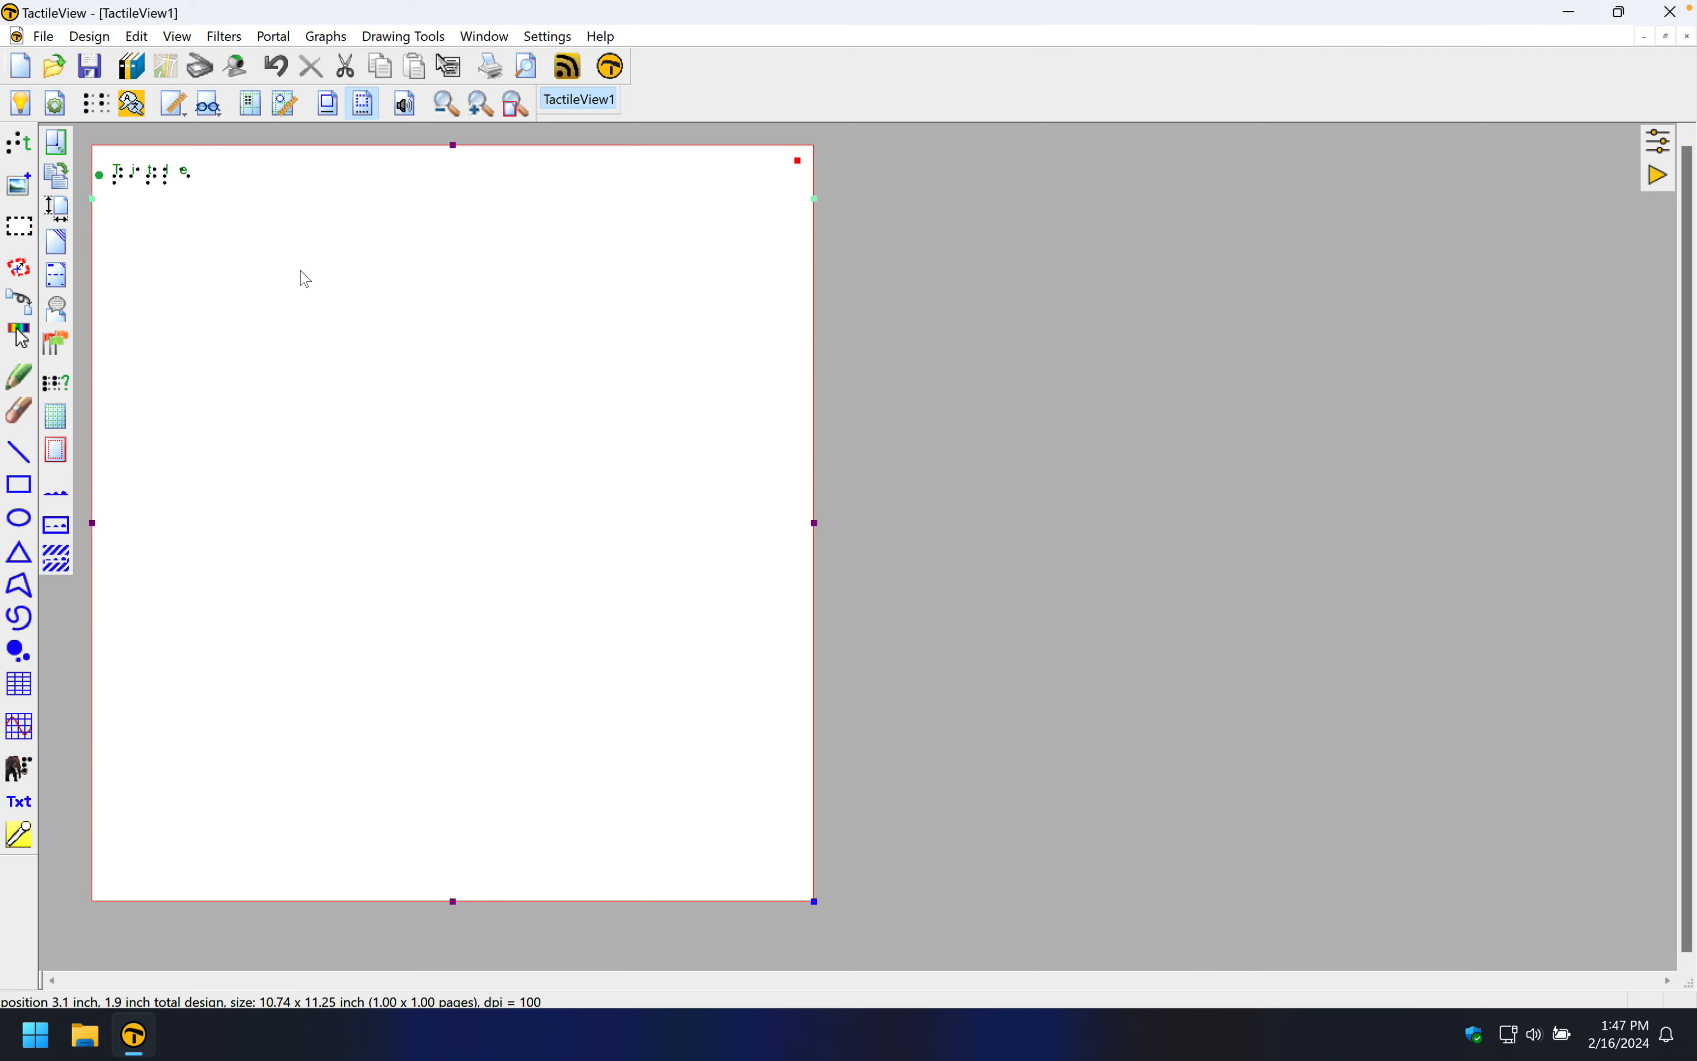
Step: Update the print setup to give a design page of 11.14 x 10.47 inches
{"action": "left_click", "coordinate": [49, 42]}
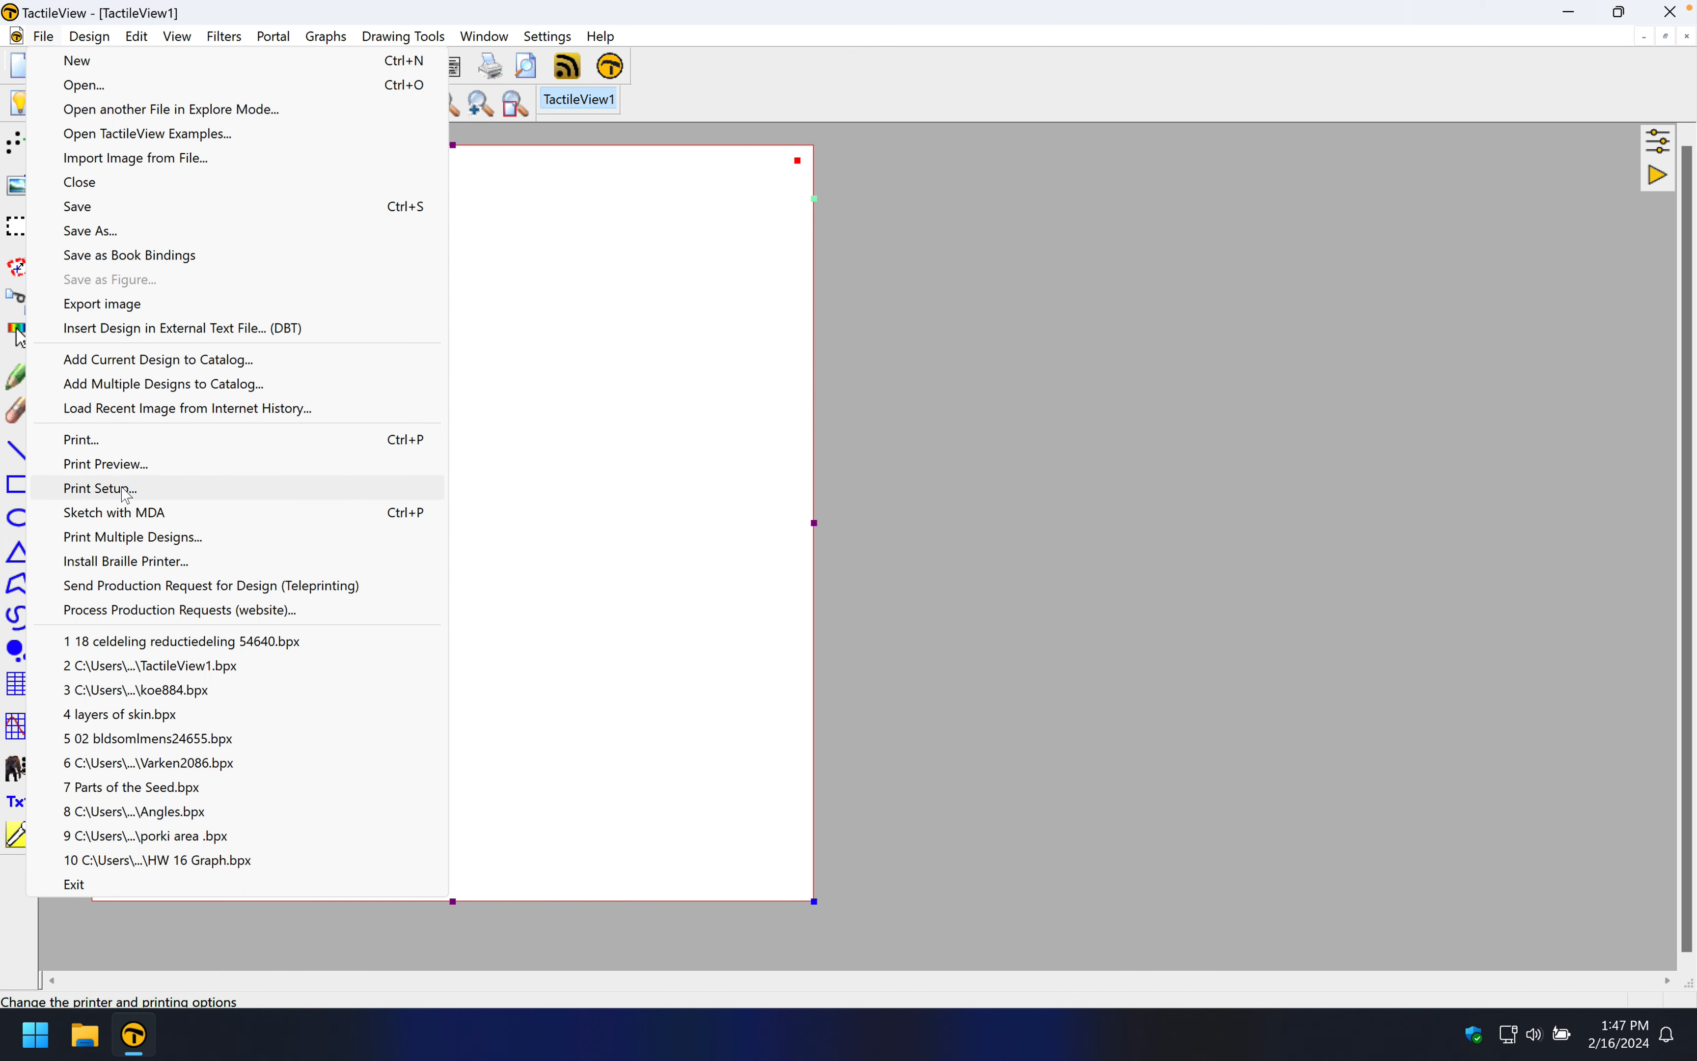
{"action": "left_click", "coordinate": [126, 489]}
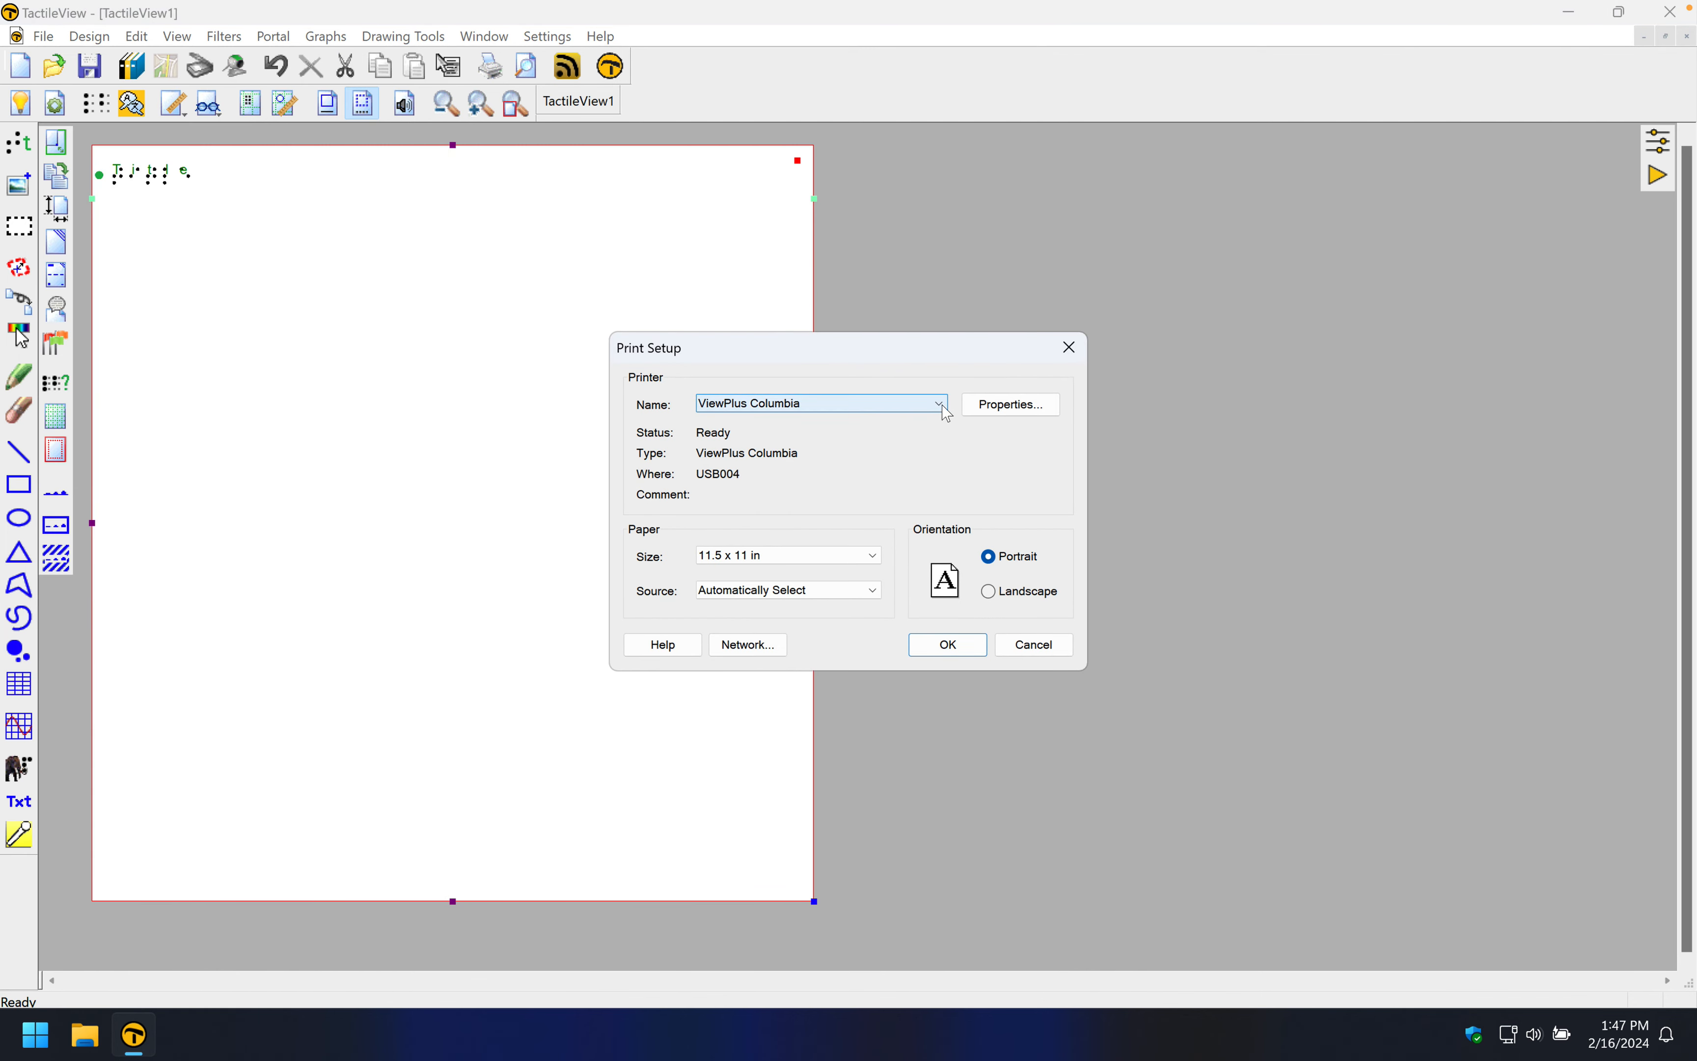
{"action": "left_click", "coordinate": [948, 645]}
Step: Start the triangle drawing tool for the empty page
{"action": "left_click", "coordinate": [18, 143]}
{"action": "left_click", "coordinate": [19, 489]}
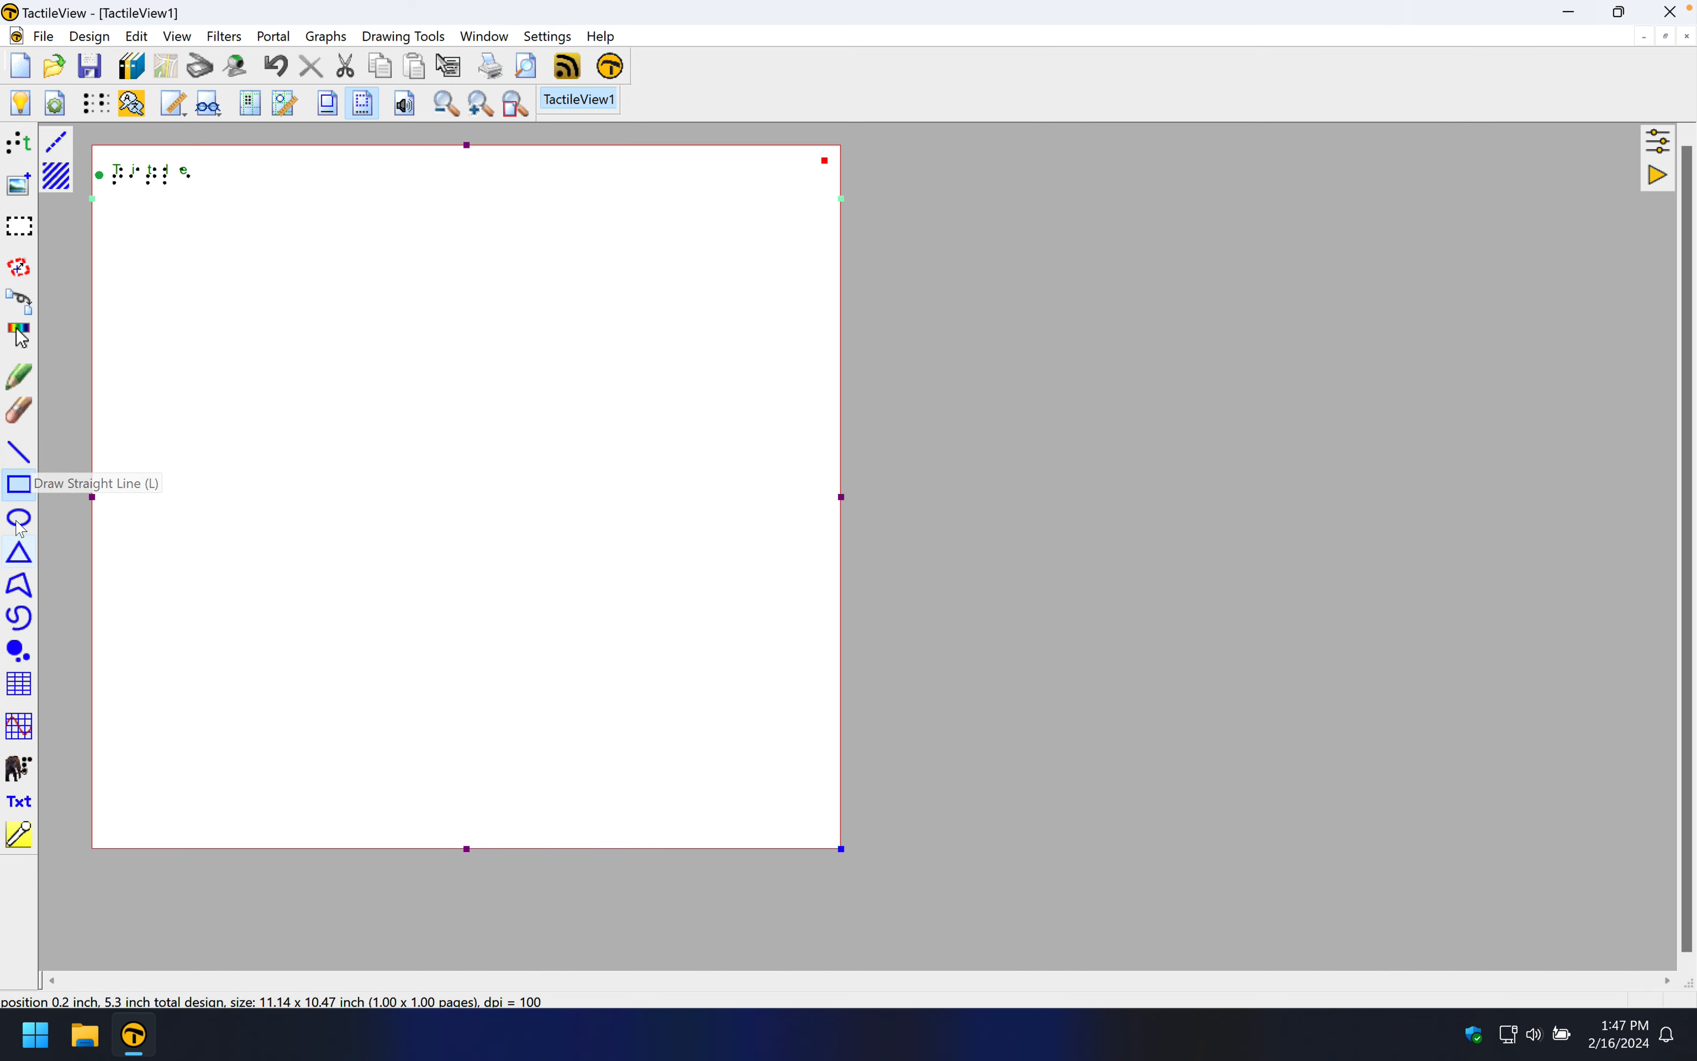
{"action": "left_click", "coordinate": [19, 553]}
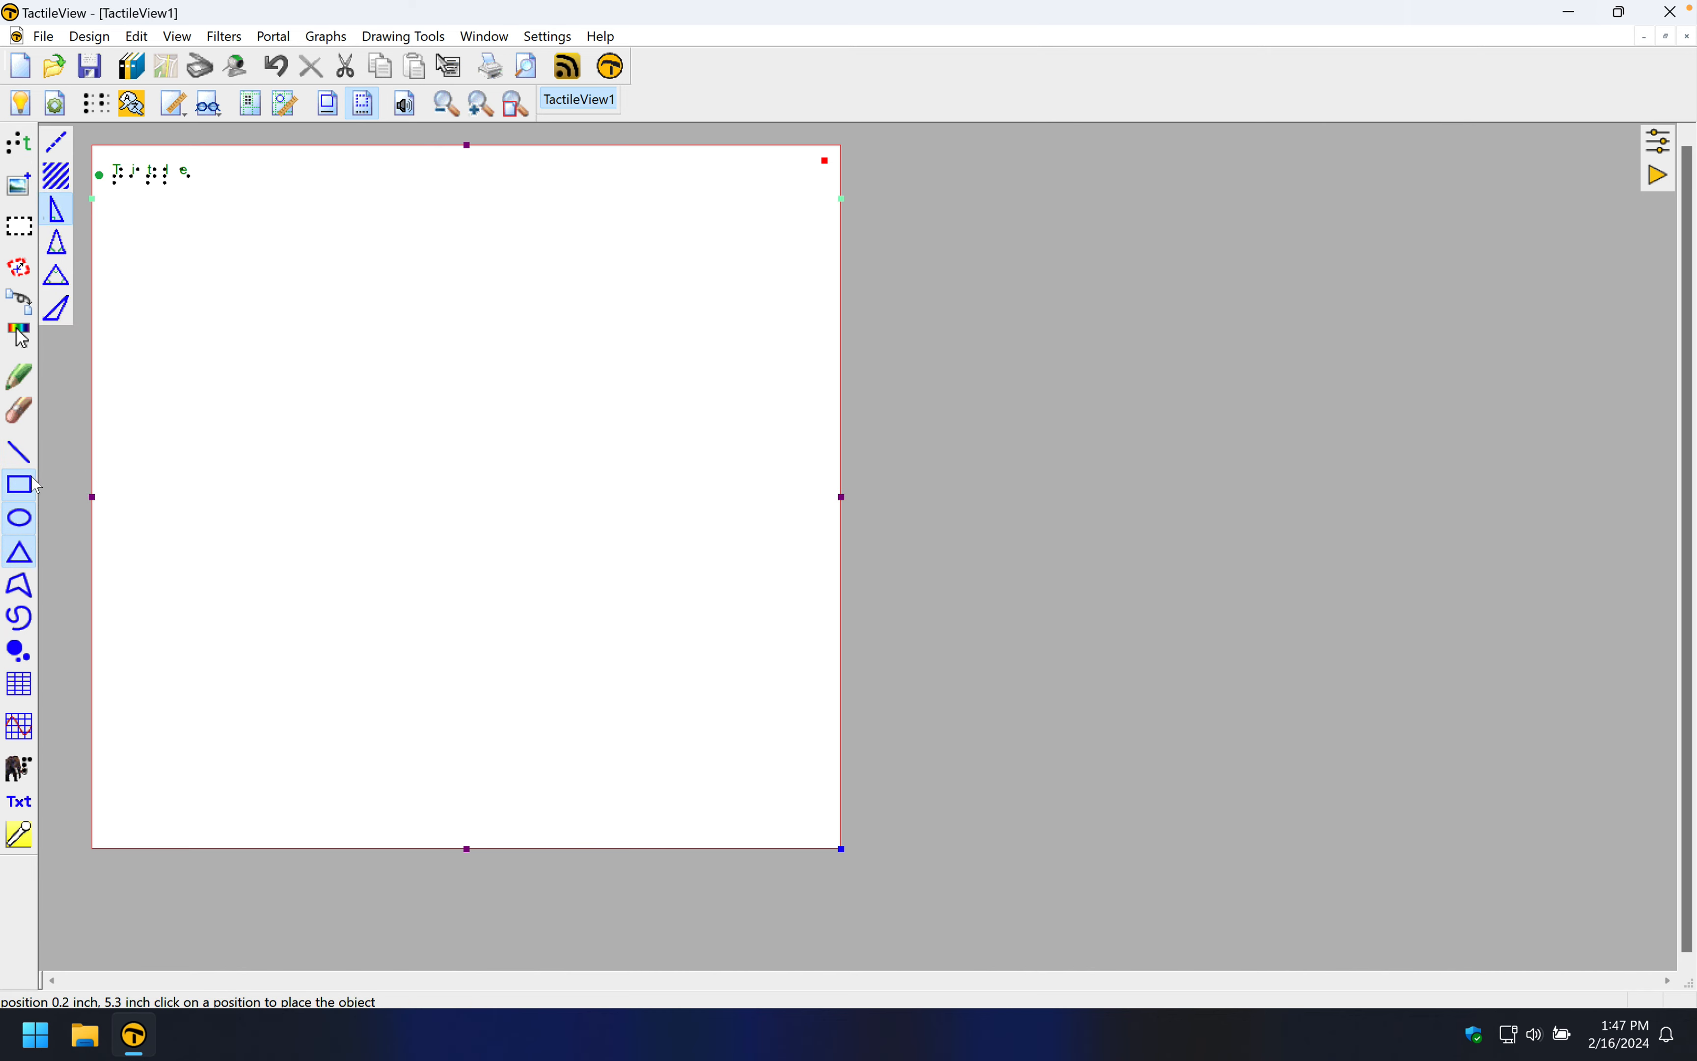